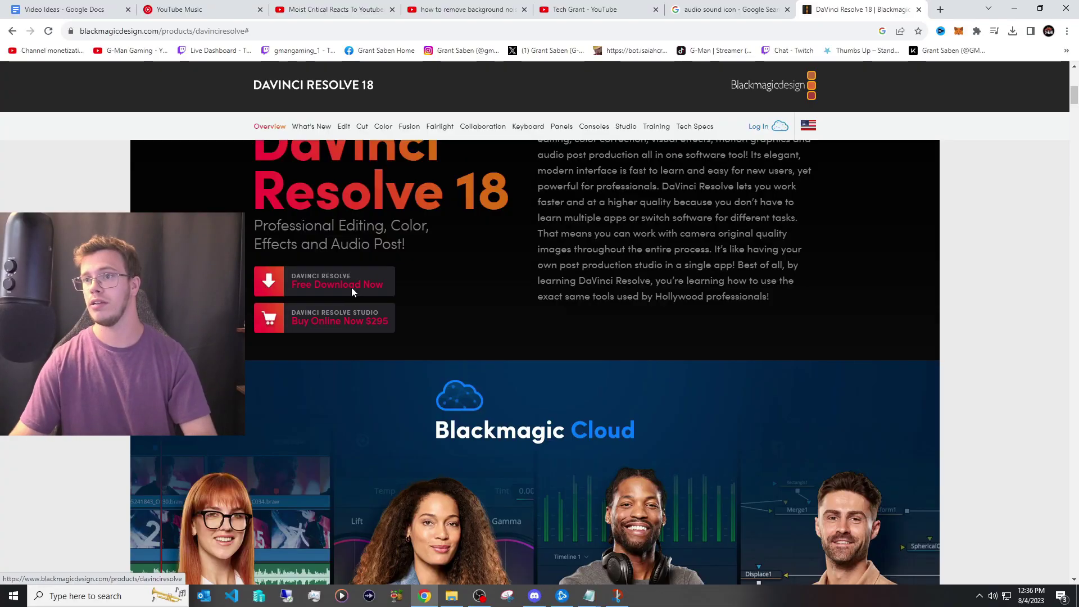
Download the free DaVinci Resolve 18.5 for Windows.
{"action": "left_click", "coordinate": [1008, 224]}
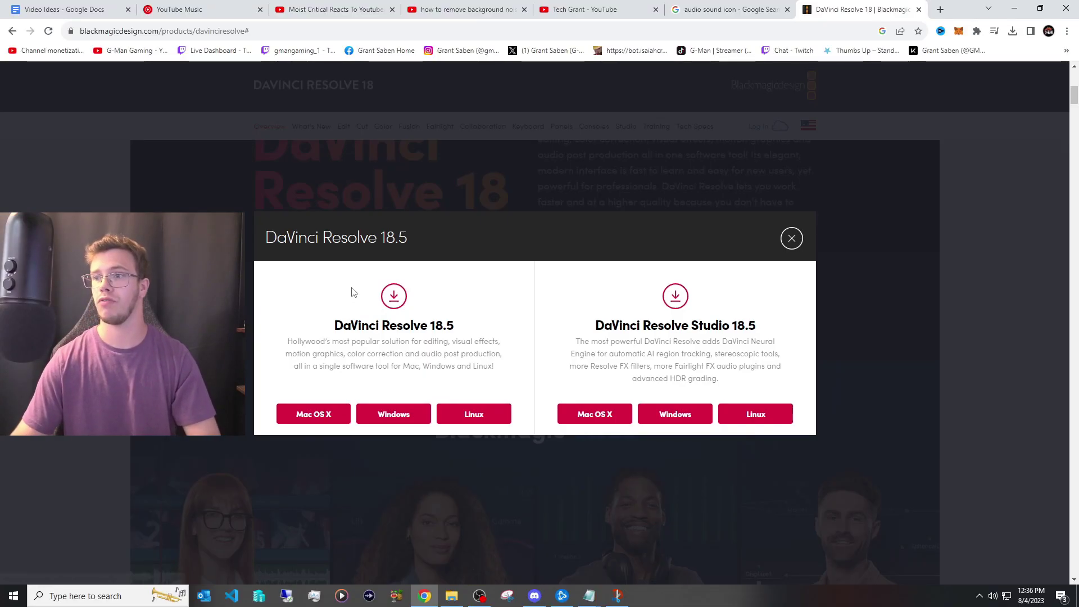
{"action": "left_click", "coordinate": [405, 414]}
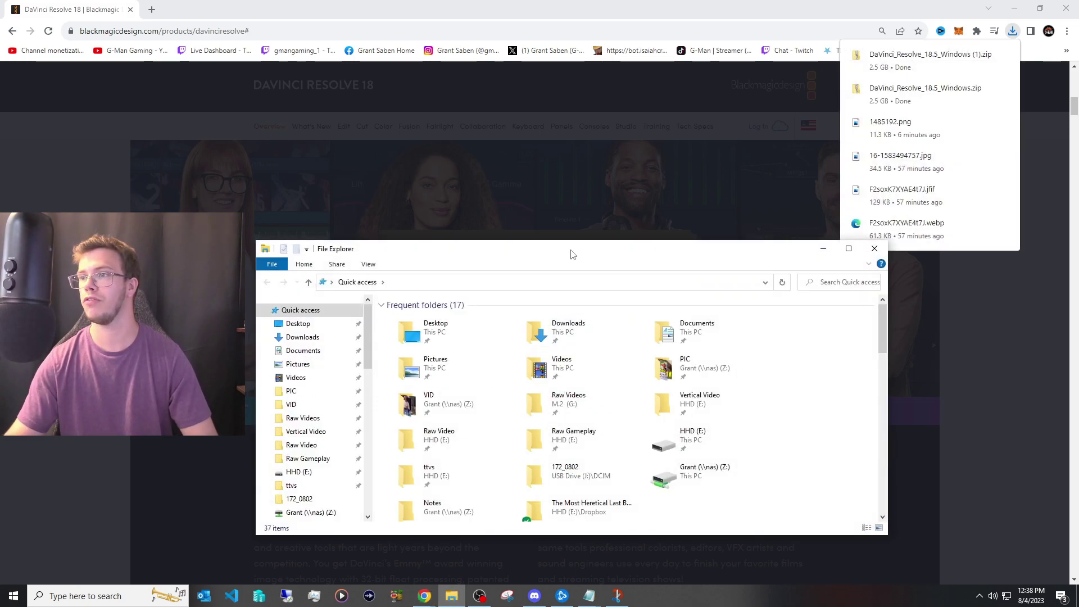
Extract the DaVinci_Resolve_18.5_Windows (1) archive in the Downloads folder and run the installer from the extracted folder.
{"action": "left_click_drag", "start_coordinate": [572, 254], "coordinate": [785, 230]}
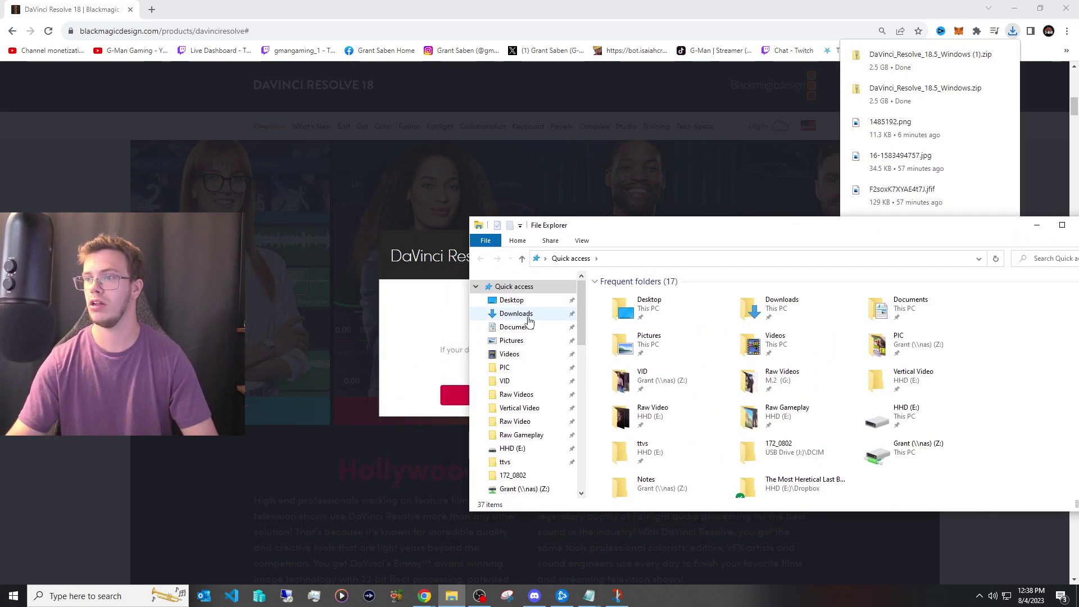
{"action": "left_click", "coordinate": [529, 319]}
{"action": "left_click", "coordinate": [621, 335]}
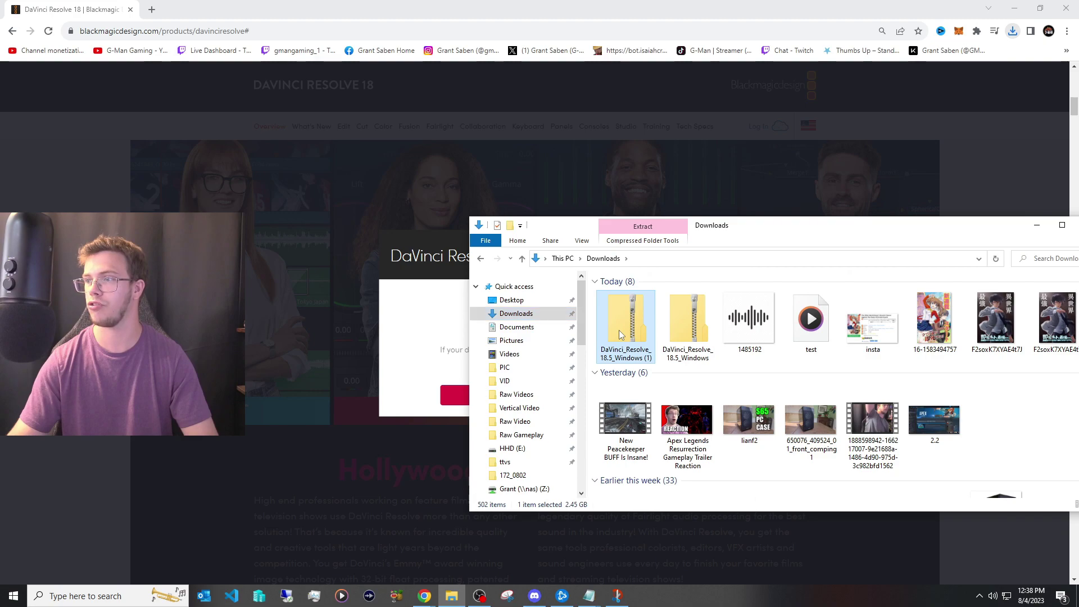
{"action": "right_click", "coordinate": [621, 334]}
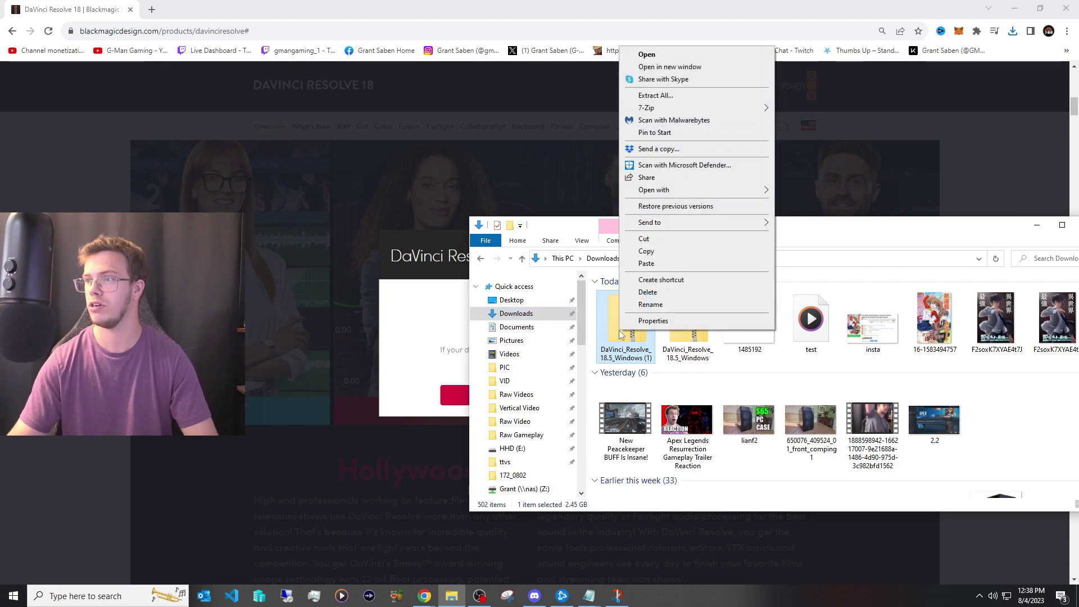
{"action": "left_click", "coordinate": [656, 96]}
{"action": "left_click", "coordinate": [641, 406]}
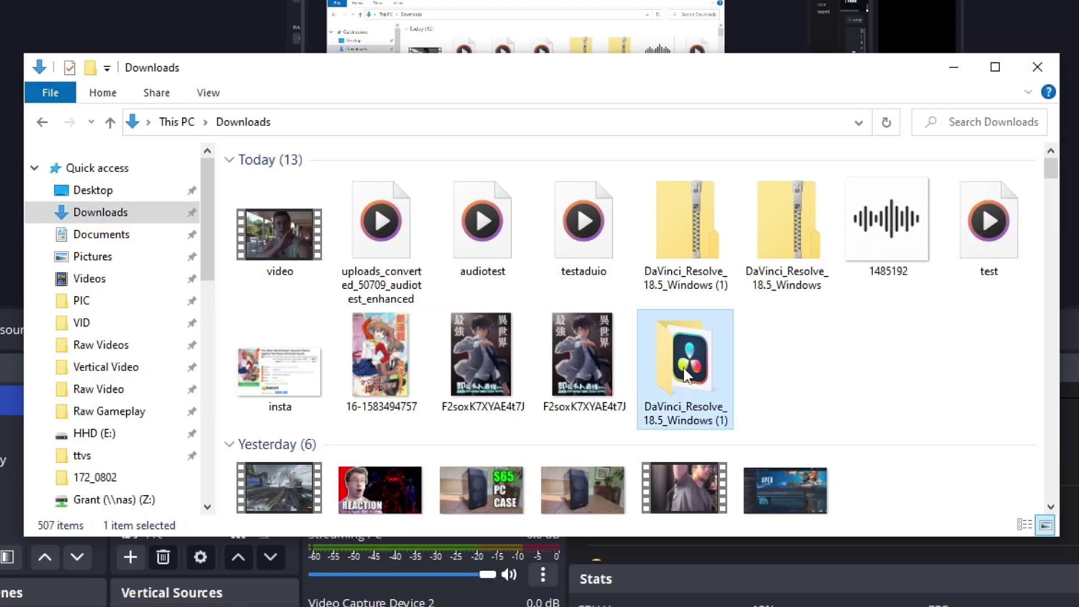
{"action": "double_click", "coordinate": [662, 364]}
{"action": "double_click", "coordinate": [331, 185]}
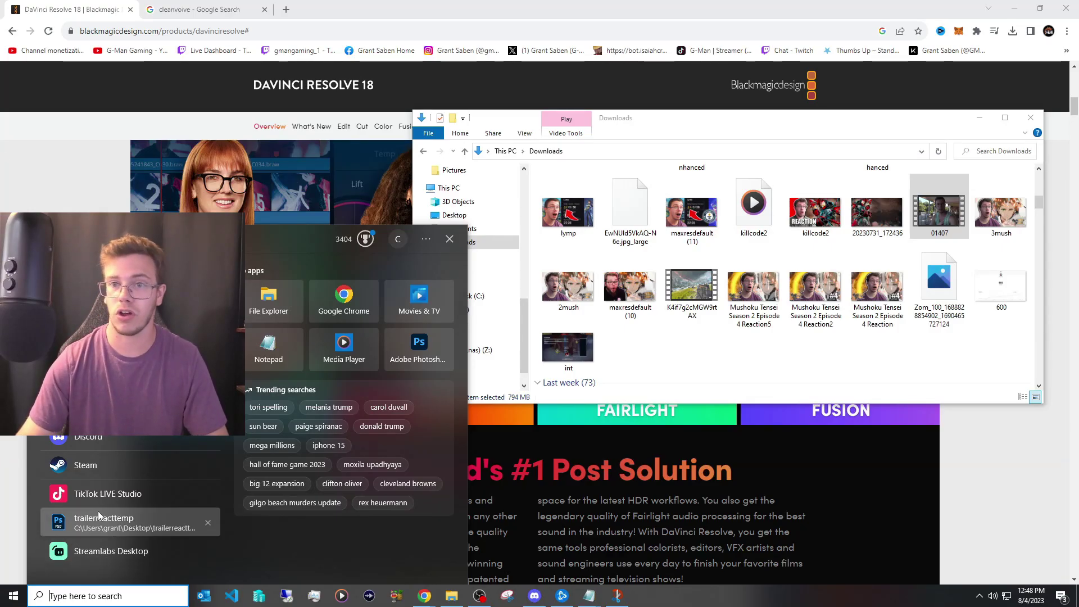
Launch DaVinci Resolve and create a new project.
{"action": "left_click", "coordinate": [104, 518]}
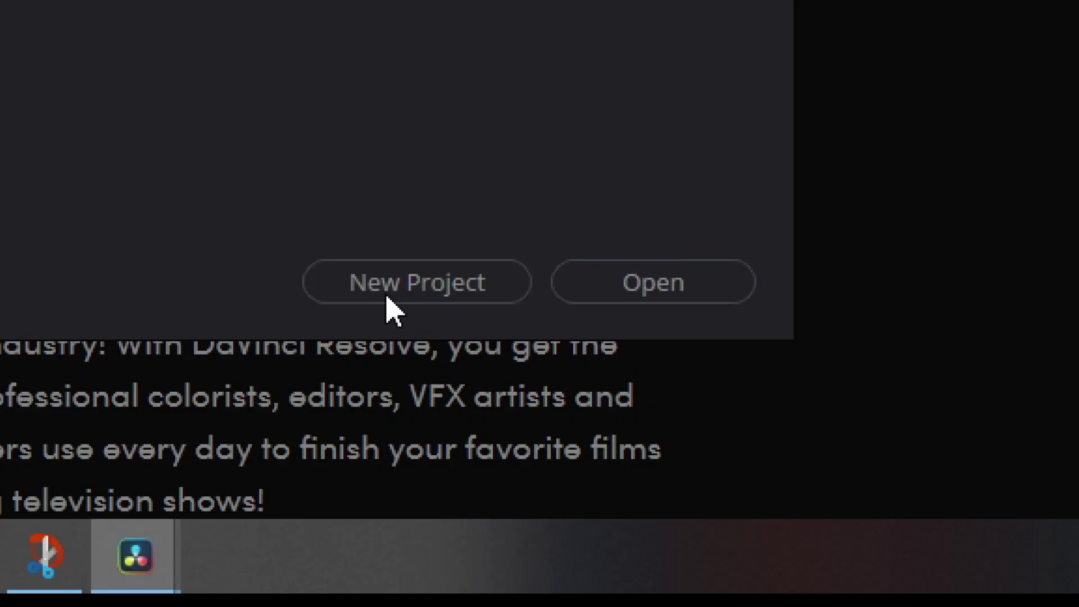
{"action": "left_click", "coordinate": [721, 518]}
{"action": "left_click", "coordinate": [604, 321]}
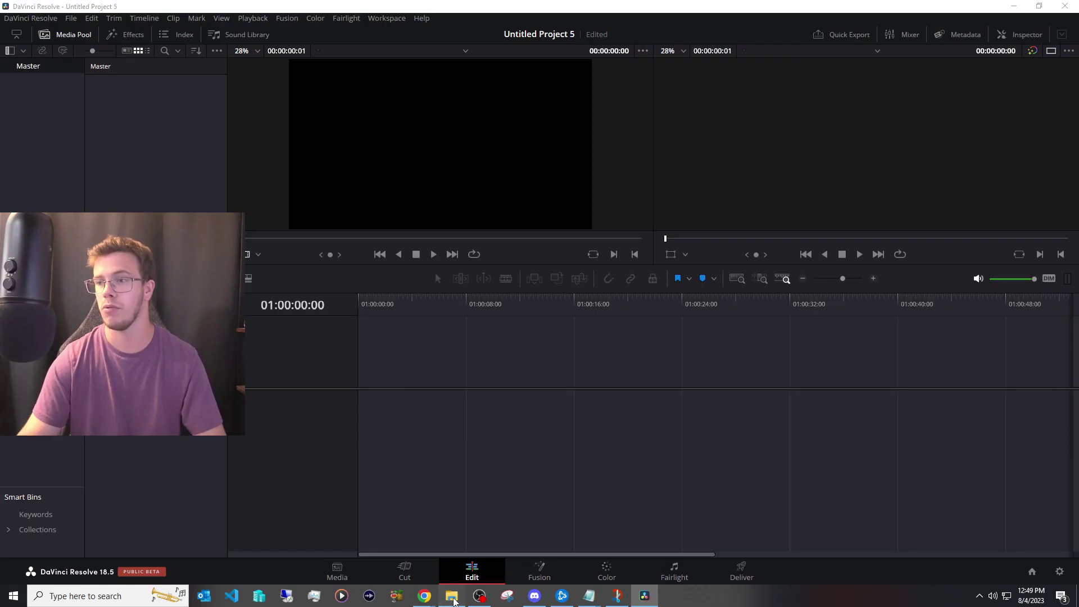
Import the 01407 video from Downloads into the media pool, keeping the project frame rate, and place the clip on the timeline.
{"action": "left_click", "coordinate": [453, 597]}
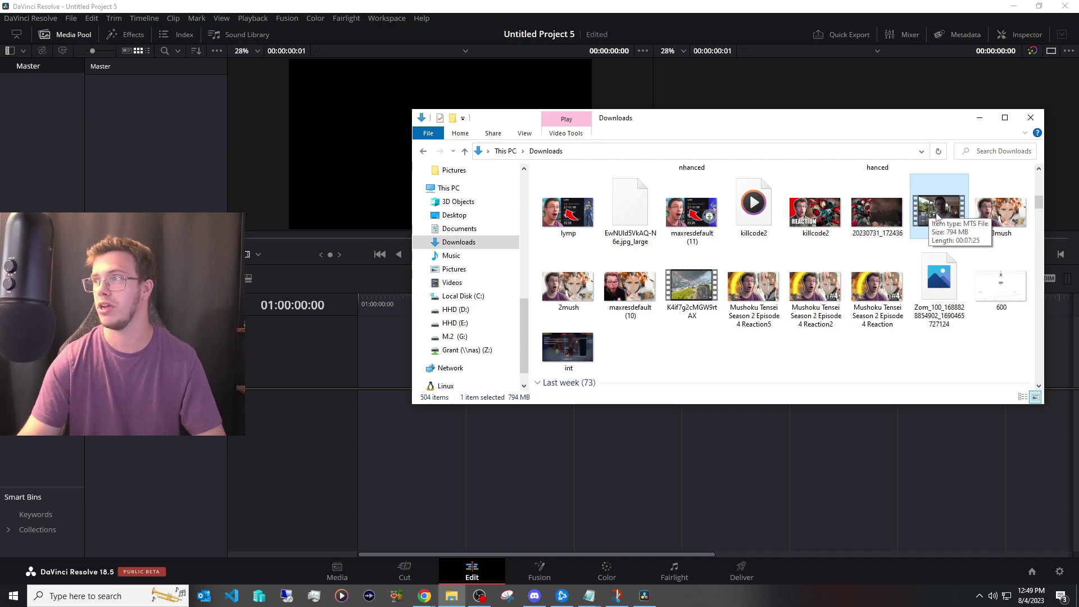
{"action": "left_click_drag", "start_coordinate": [940, 214], "coordinate": [168, 259]}
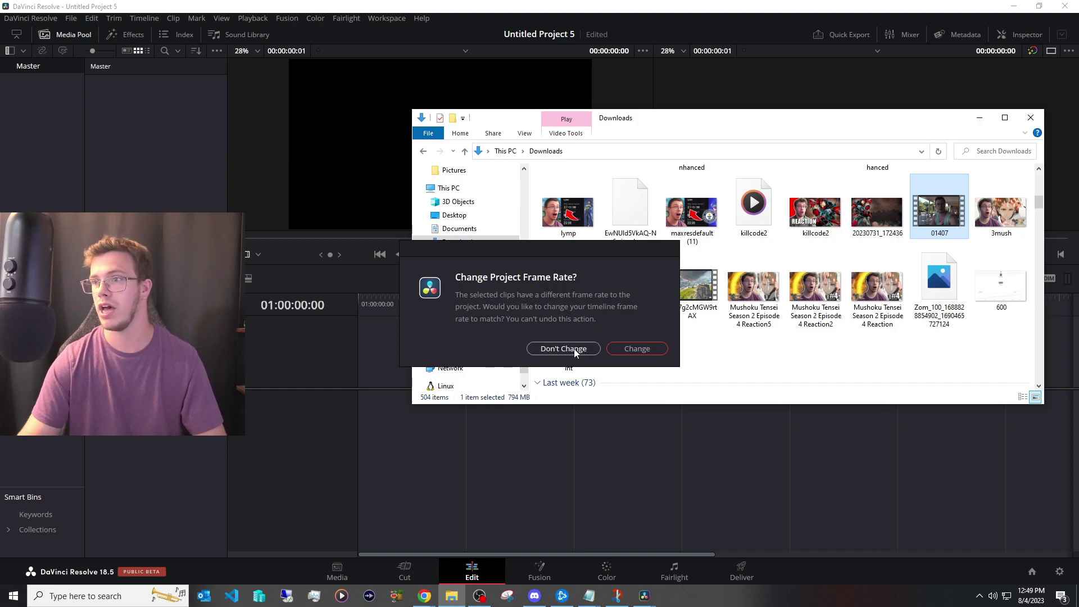
{"action": "left_click", "coordinate": [563, 349]}
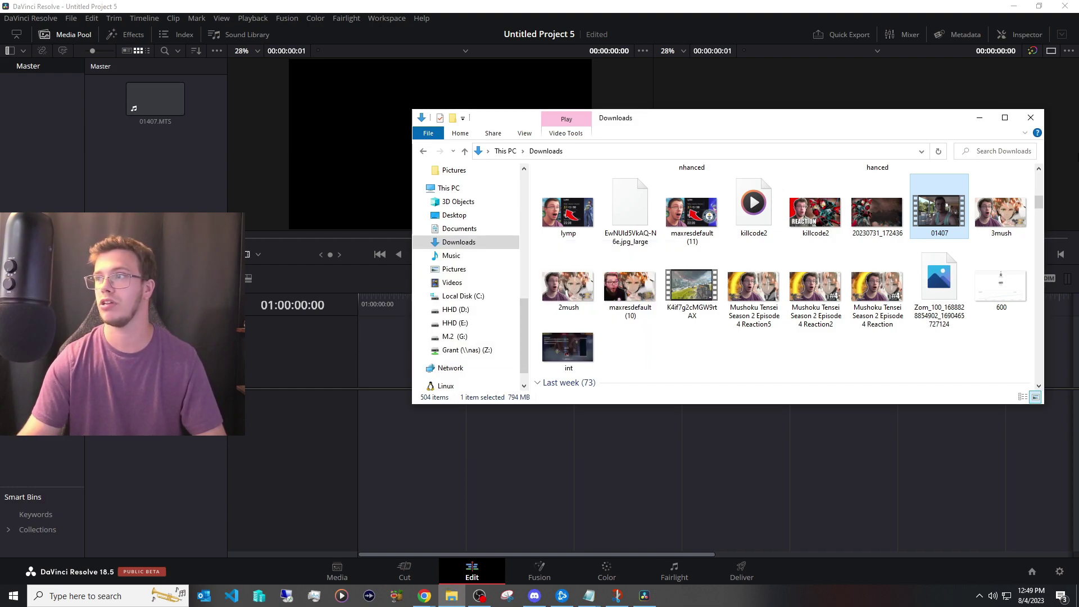
{"action": "left_click", "coordinate": [980, 118]}
{"action": "left_click", "coordinate": [138, 97]}
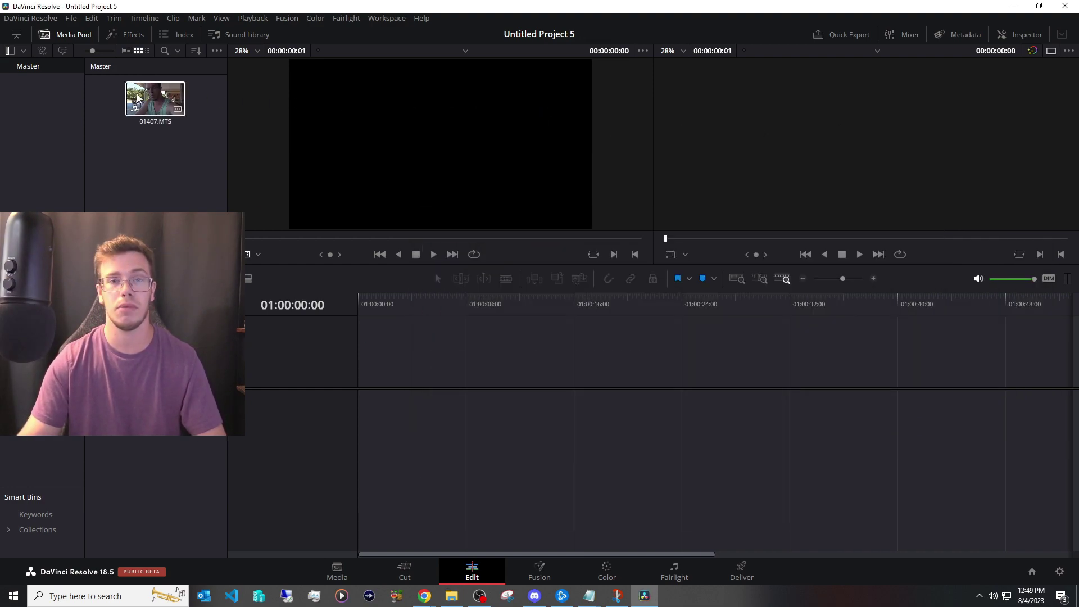
{"action": "left_click_drag", "start_coordinate": [137, 97], "coordinate": [359, 410]}
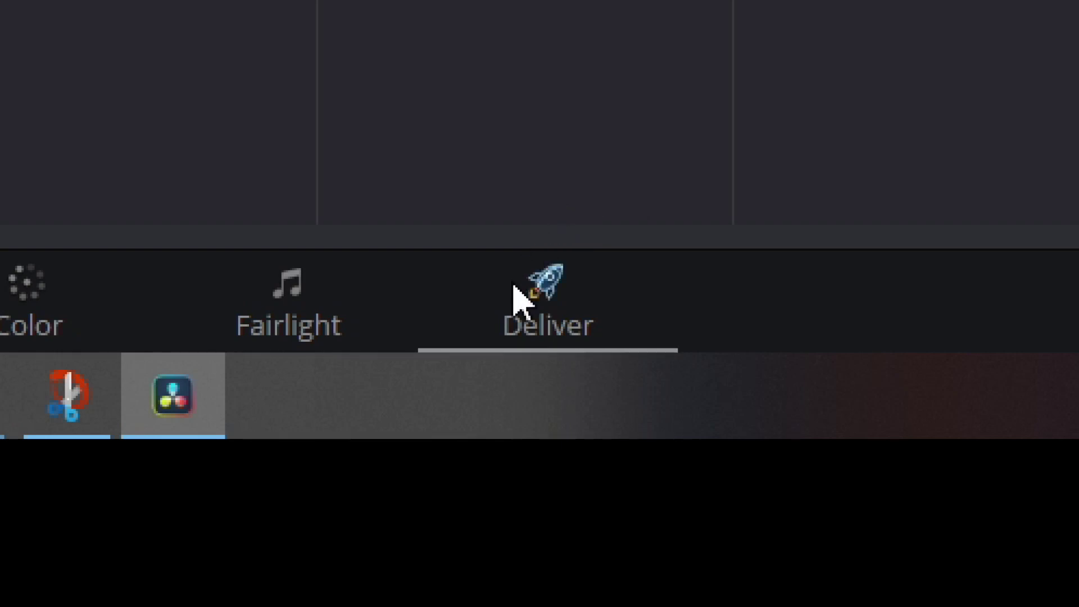
Choose the Audio Only export preset on the Deliver page and show its audio settings.
{"action": "left_click", "coordinate": [733, 570]}
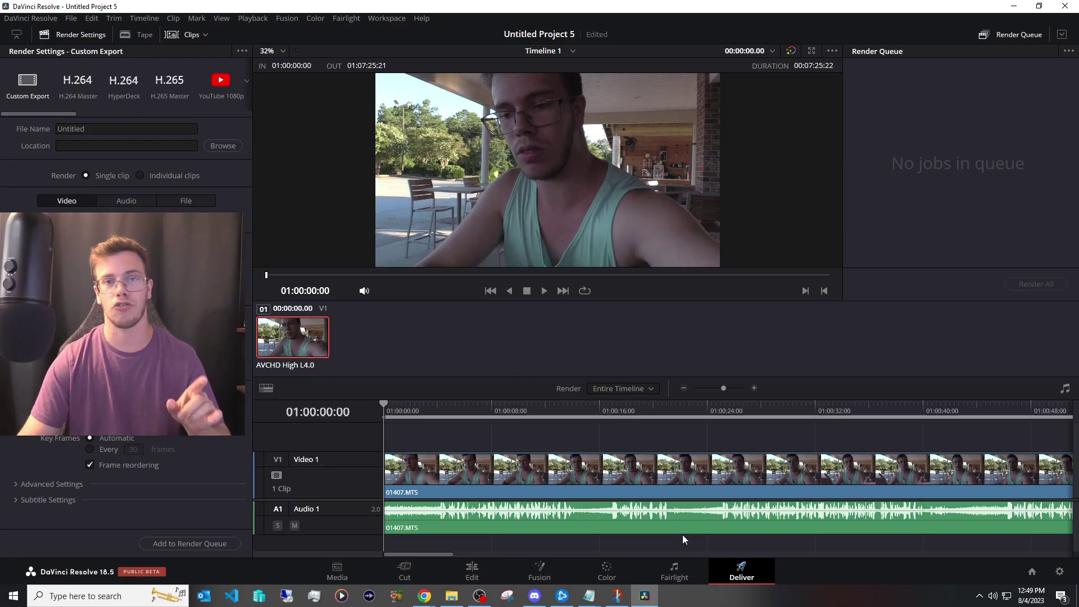
{"action": "left_click_drag", "start_coordinate": [54, 114], "coordinate": [212, 120]}
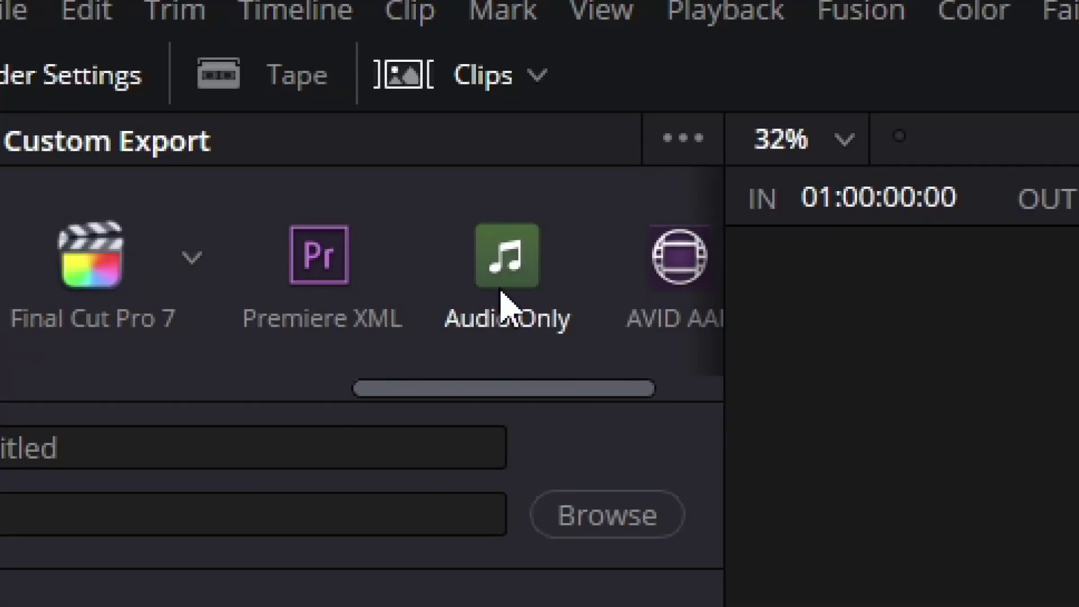
{"action": "left_click", "coordinate": [196, 94]}
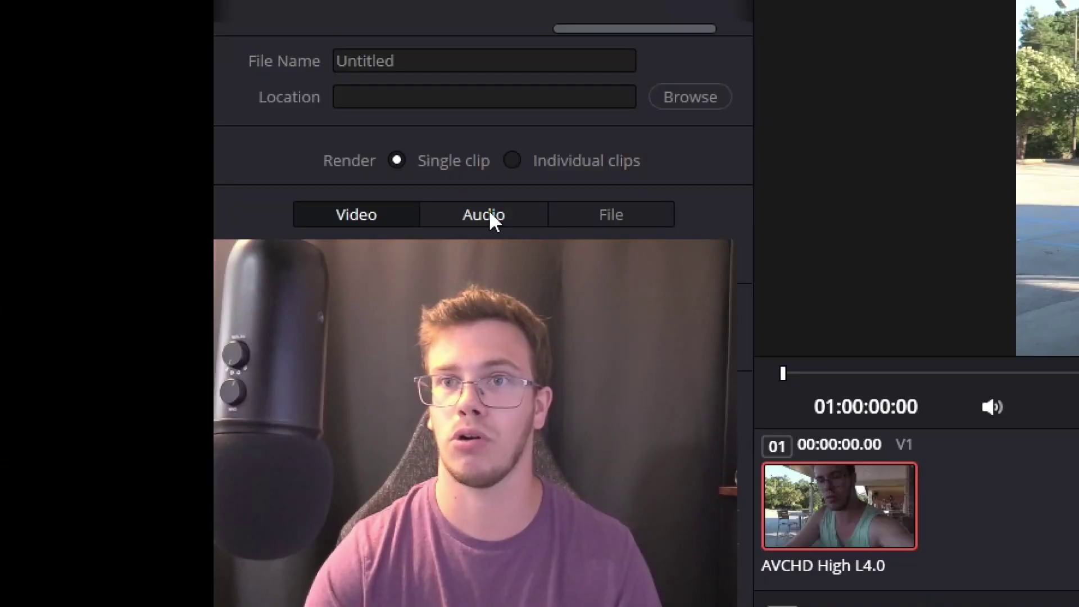
{"action": "left_click", "coordinate": [134, 202]}
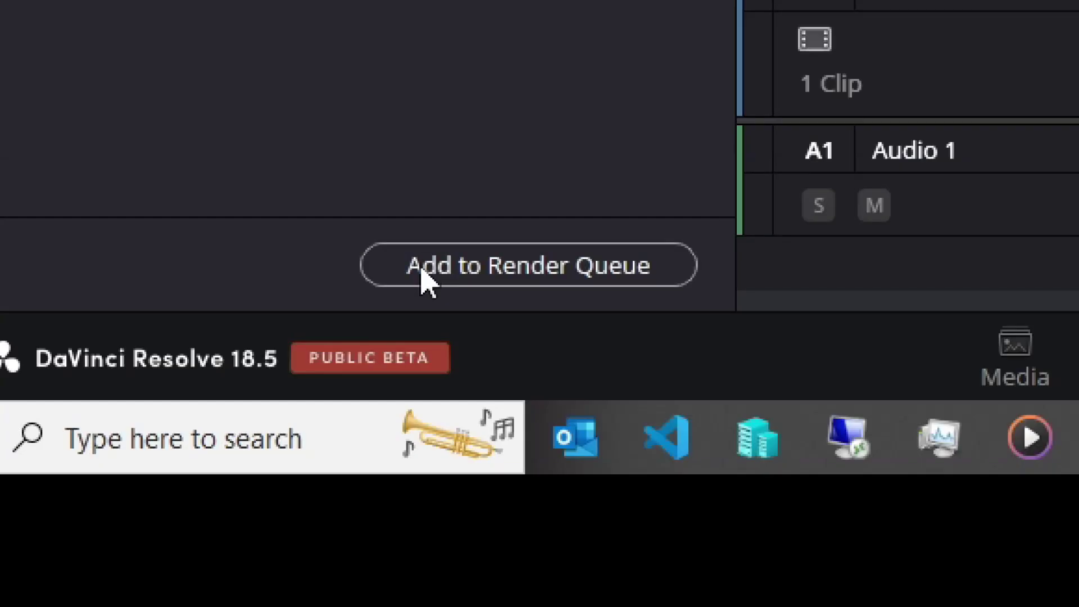
Queue the export as audiotest in the Downloads folder and render the job.
{"action": "left_click", "coordinate": [422, 271]}
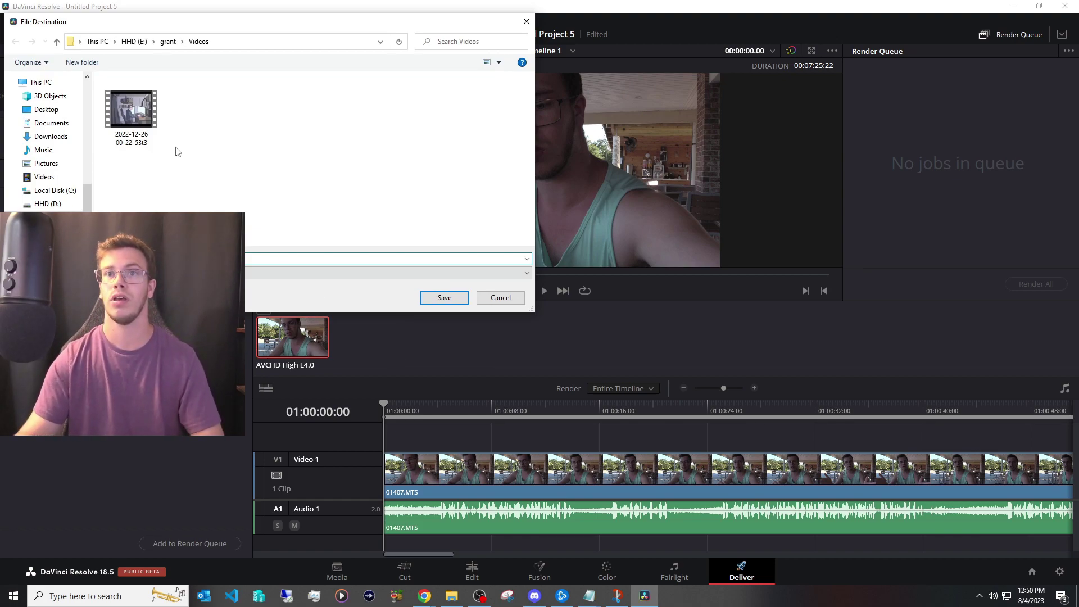
{"action": "left_click", "coordinate": [50, 136]}
{"action": "left_click", "coordinate": [444, 298]}
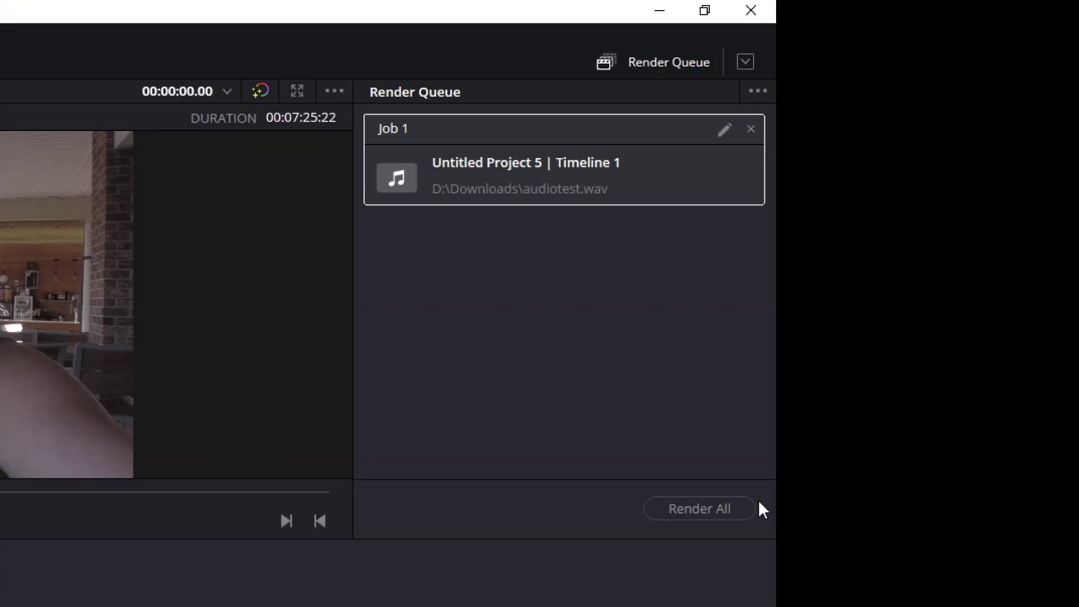
{"action": "left_click", "coordinate": [1050, 283]}
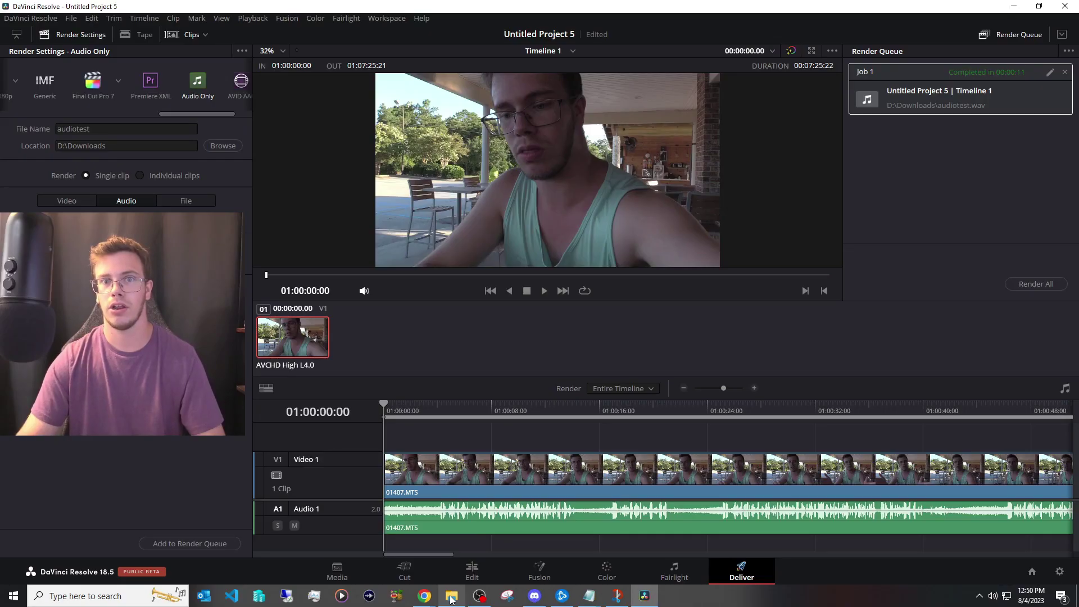
Refresh the Downloads folder and locate the exported audiotest file.
{"action": "left_click", "coordinate": [451, 597]}
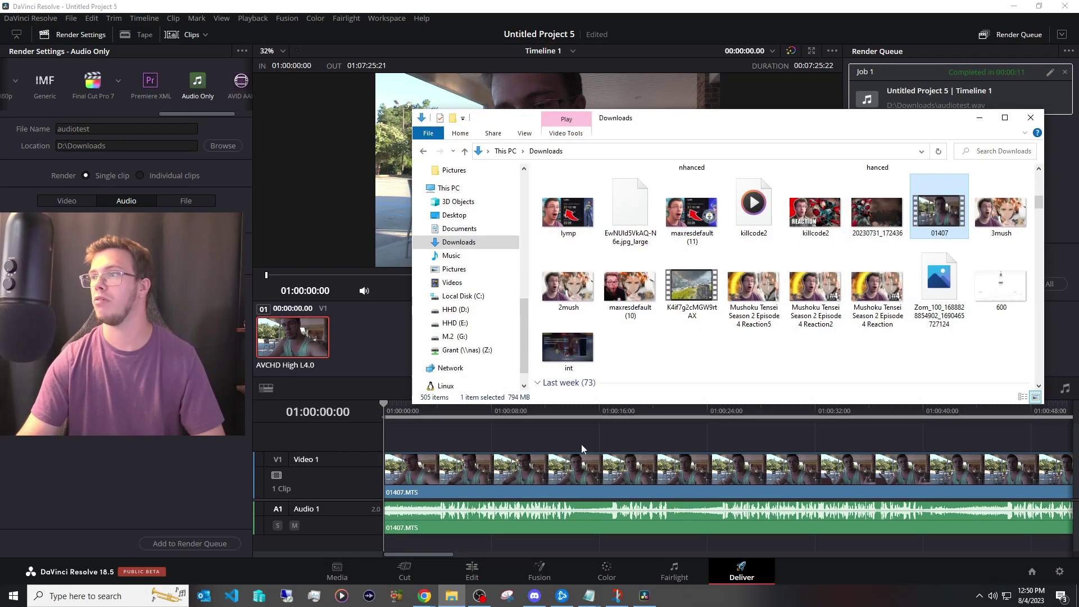
{"action": "left_click", "coordinate": [938, 152]}
{"action": "scroll", "coordinate": [571, 225], "scroll_direction": "up", "scroll_amount": 5}
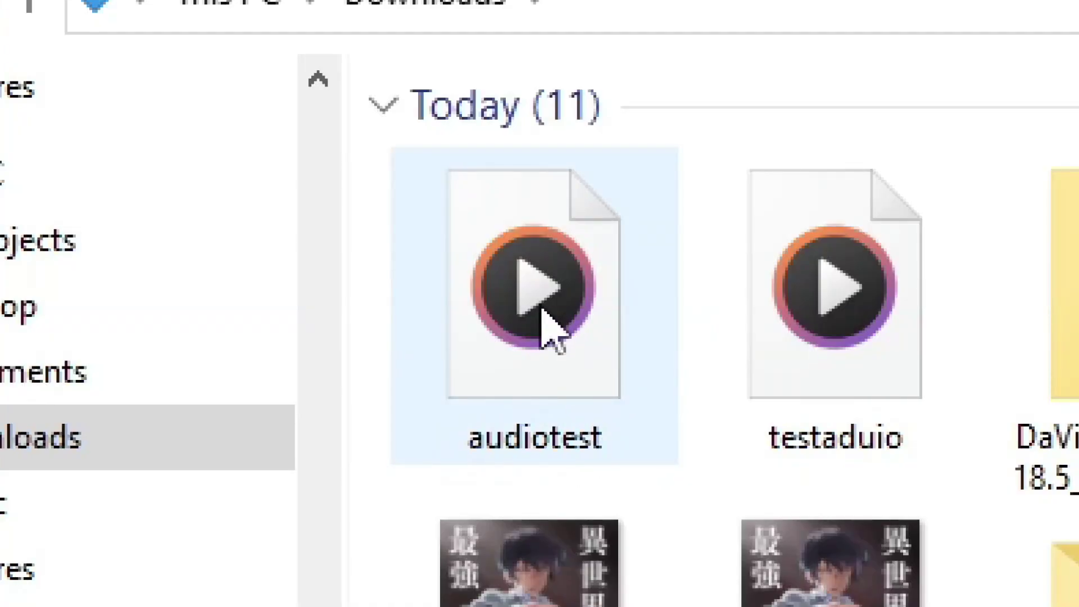
{"action": "mouse_move", "coordinate": [545, 302]}
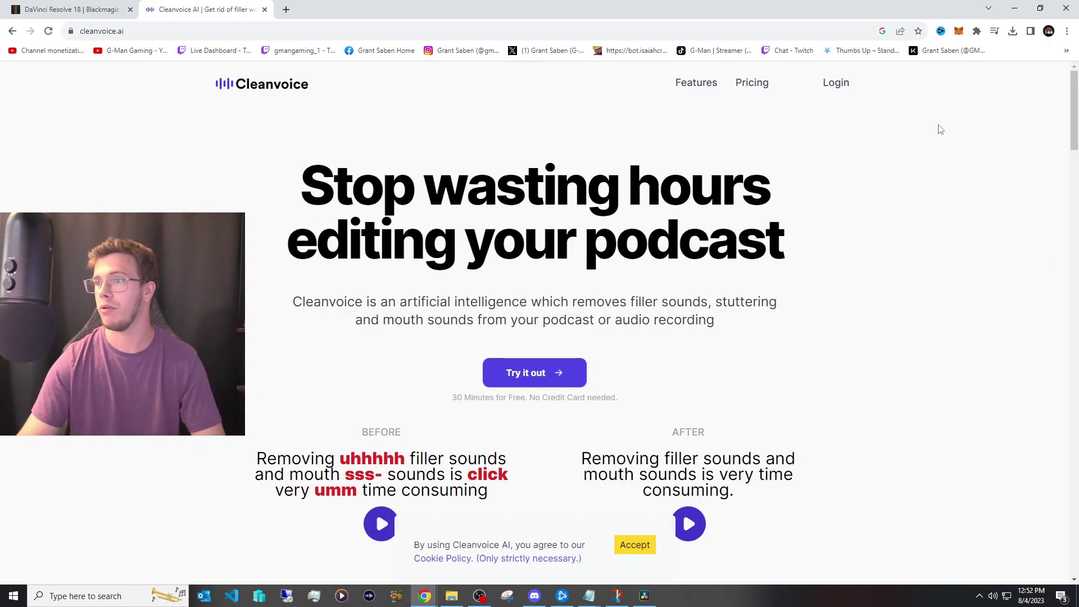
Log in to Cleanvoice in the browser and dismiss the welcome message.
{"action": "left_click", "coordinate": [836, 84]}
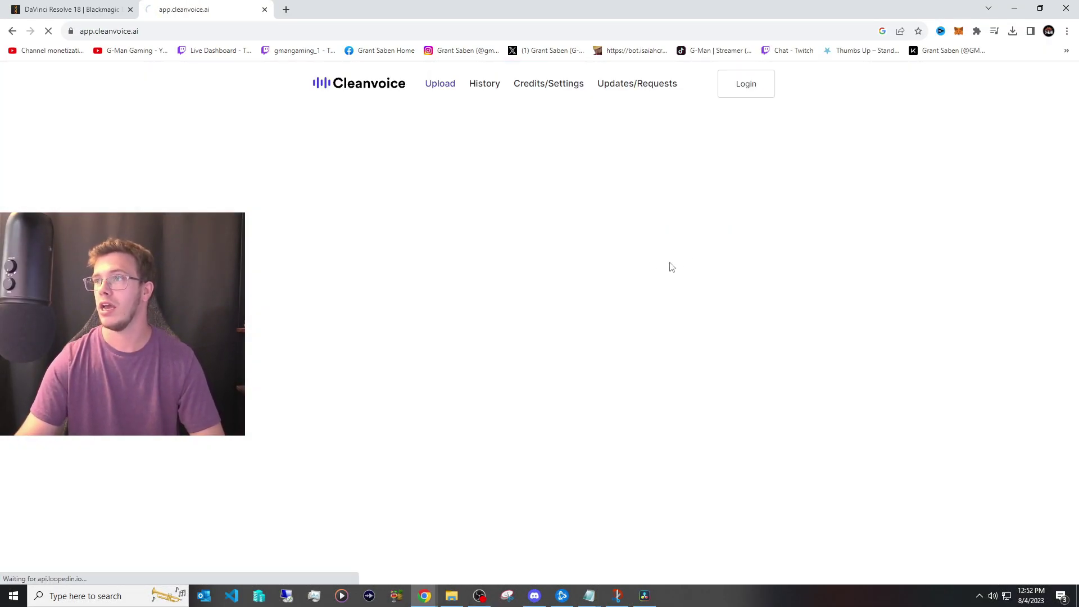
{"action": "left_click", "coordinate": [553, 412]}
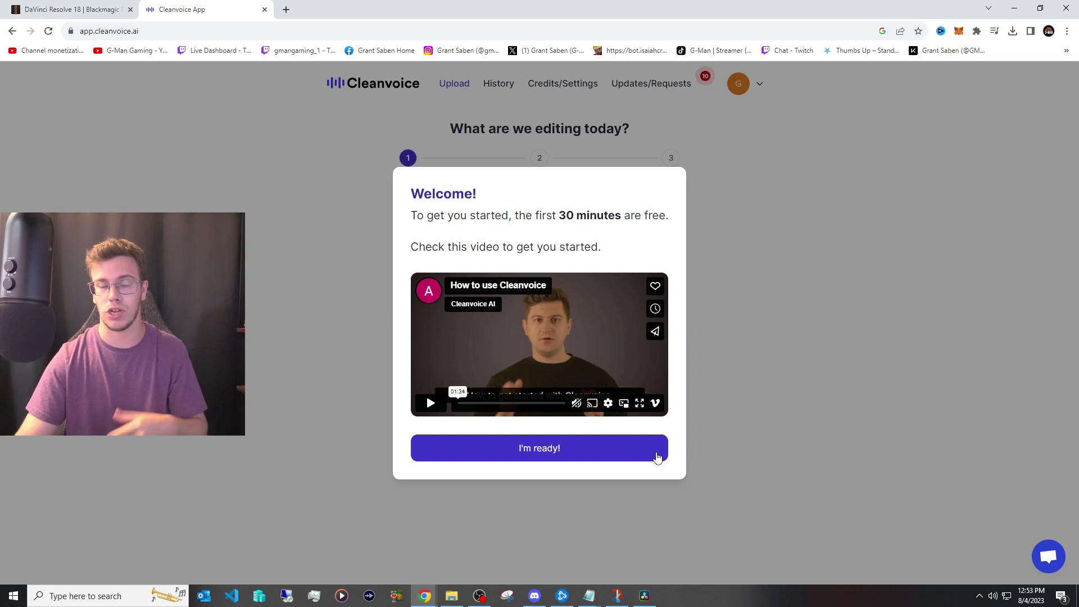
{"action": "left_click", "coordinate": [658, 455]}
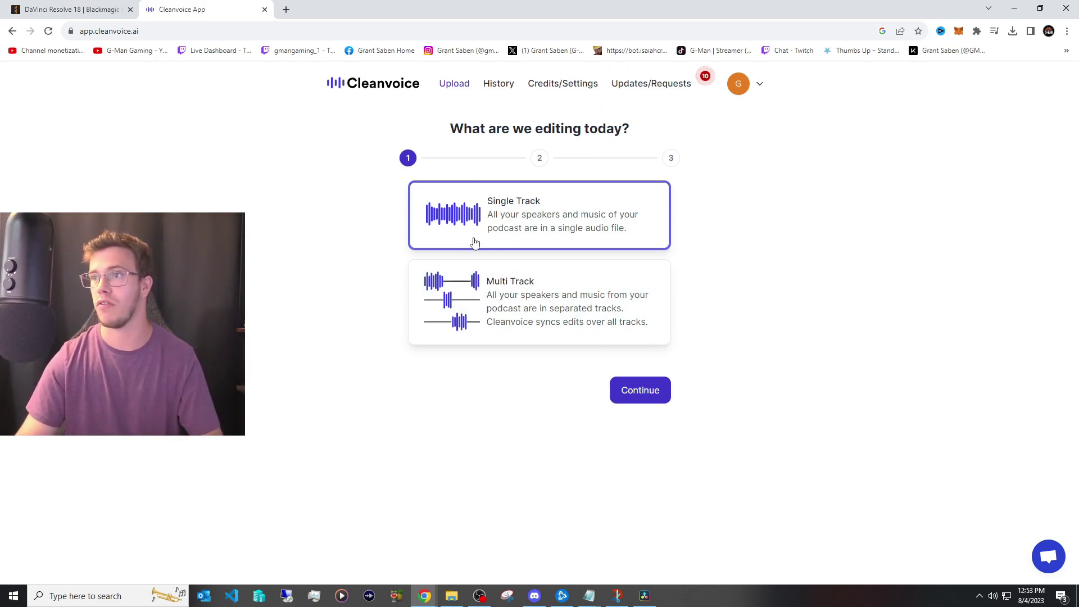
Set up a Single Track edit with a Custom configuration that keeps only Remove Background Noise enabled.
{"action": "left_click", "coordinate": [630, 398]}
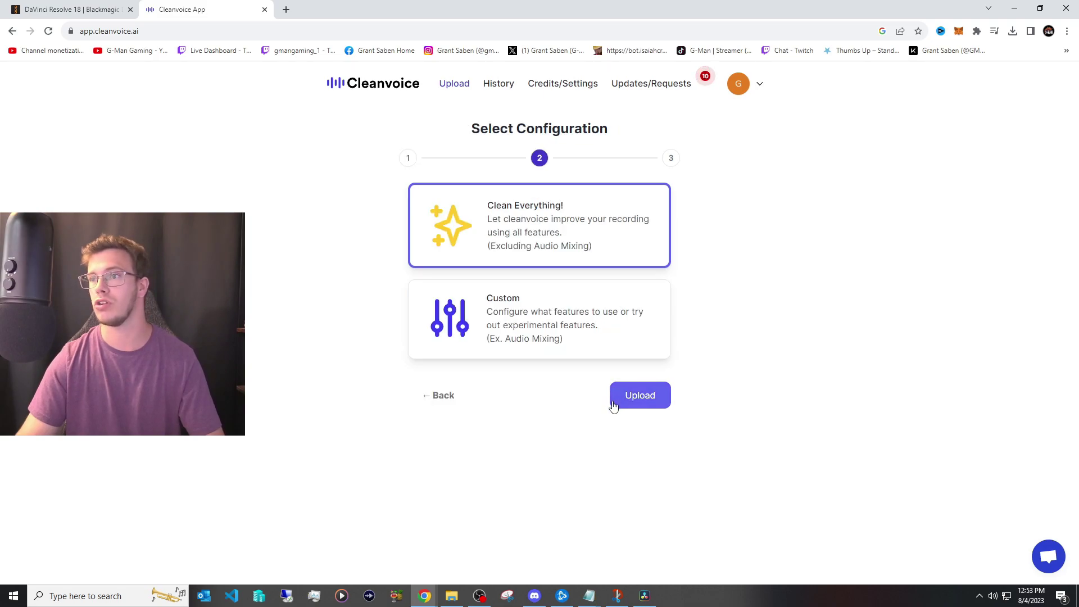
{"action": "left_click", "coordinate": [520, 327]}
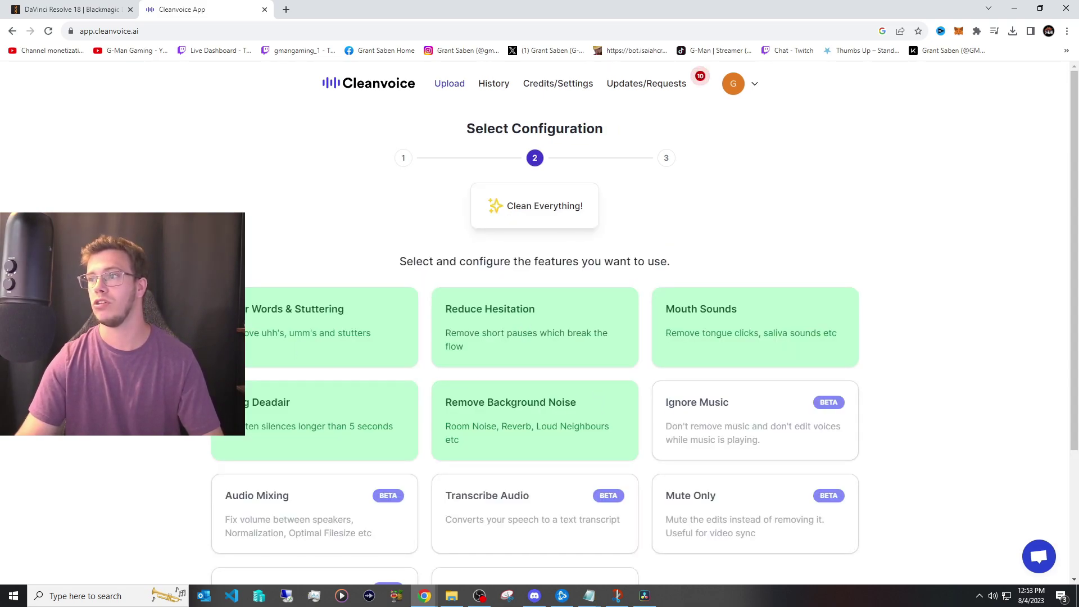
{"action": "scroll", "coordinate": [534, 323], "scroll_direction": "down", "scroll_amount": 2}
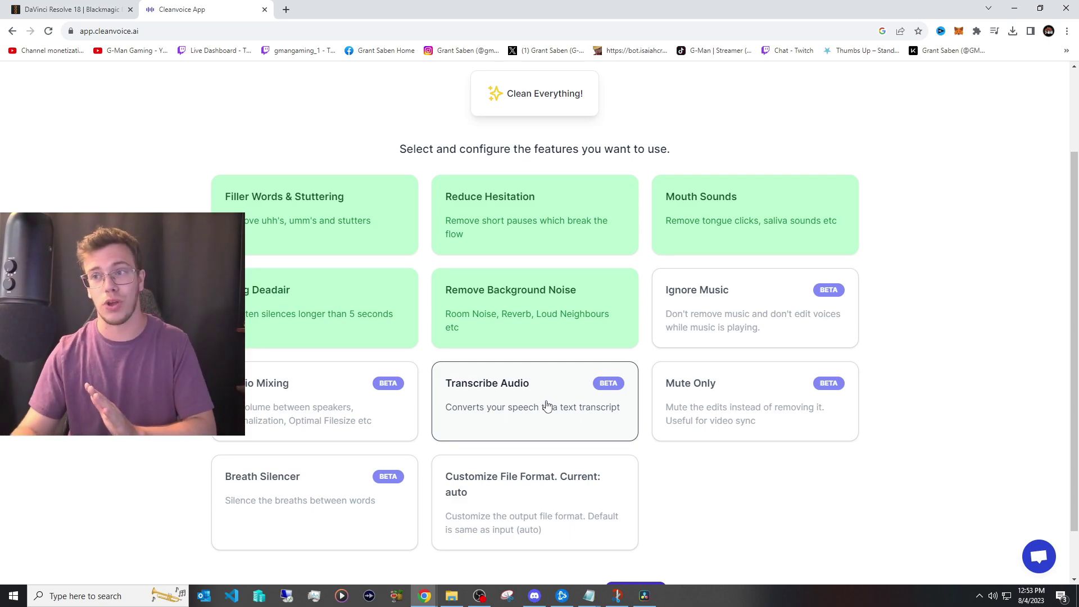
{"action": "left_click", "coordinate": [335, 316]}
{"action": "left_click", "coordinate": [359, 233]}
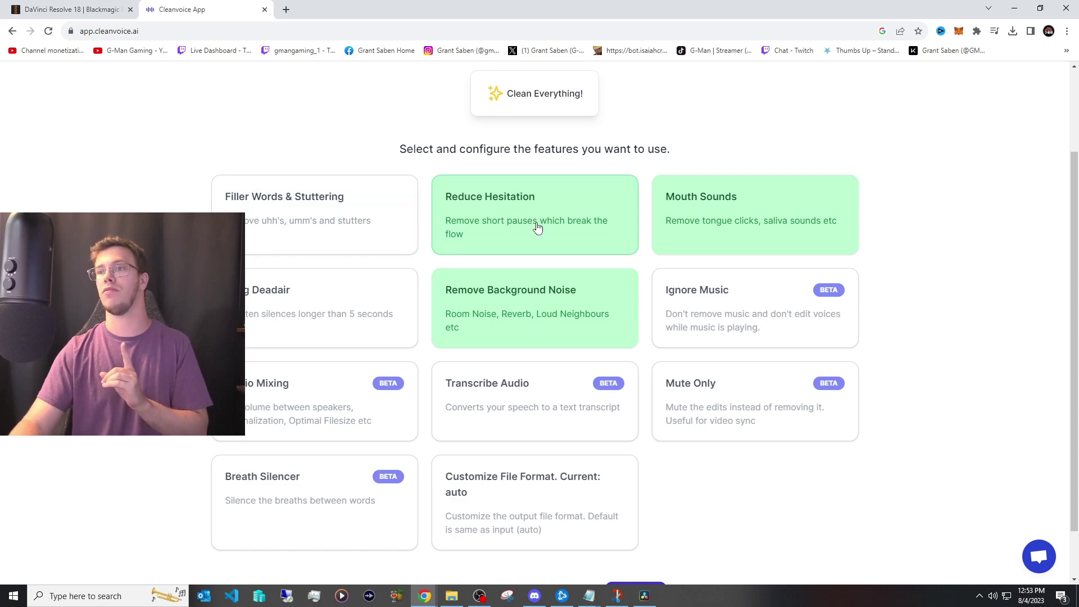
{"action": "left_click", "coordinate": [537, 227]}
{"action": "left_click", "coordinate": [711, 223]}
{"action": "scroll", "coordinate": [694, 282], "scroll_direction": "down", "scroll_amount": 1}
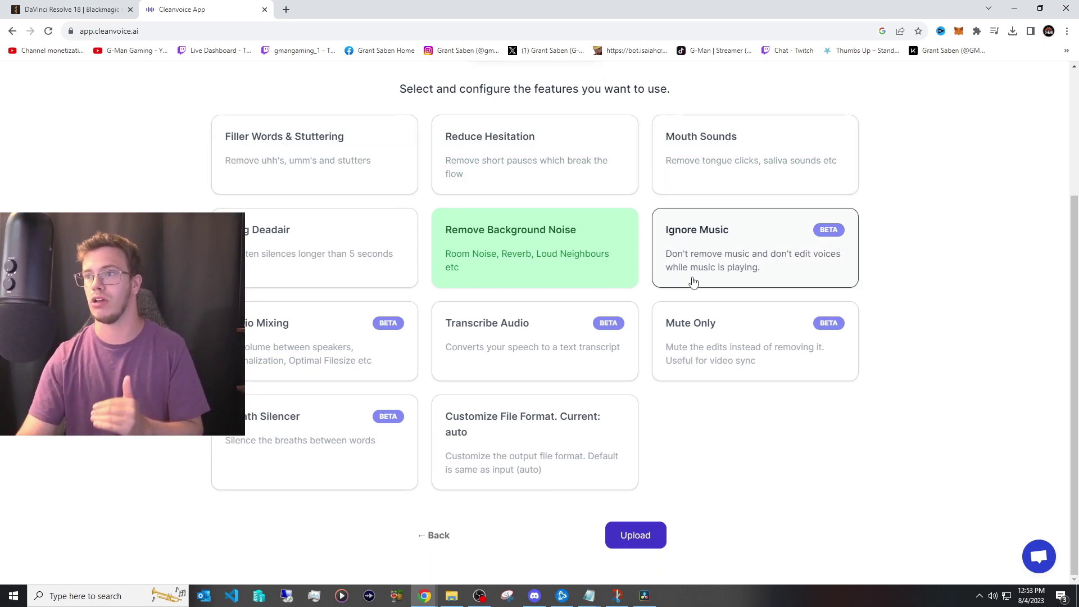
Upload the audiotest file from the Downloads folder to Cleanvoice for processing.
{"action": "left_click", "coordinate": [627, 542]}
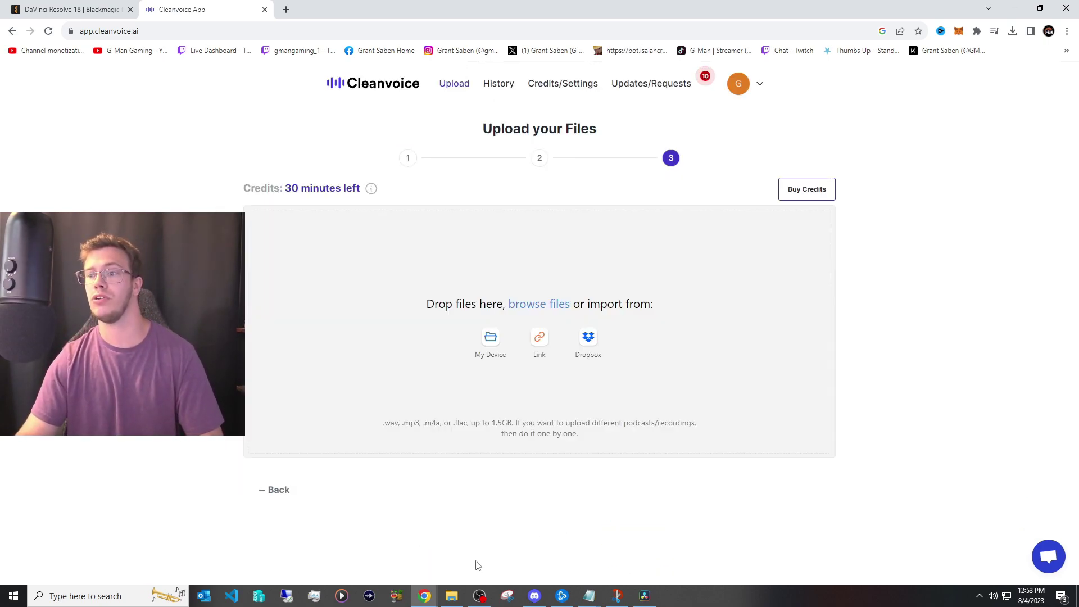
{"action": "left_click", "coordinate": [490, 342]}
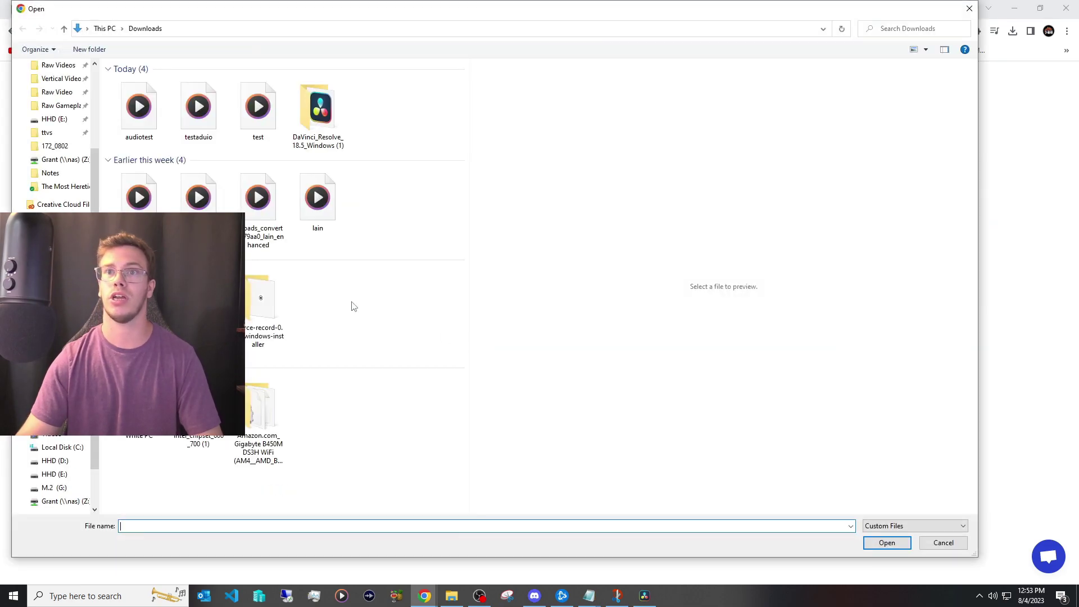
{"action": "left_click", "coordinate": [139, 110]}
{"action": "left_click", "coordinate": [887, 543]}
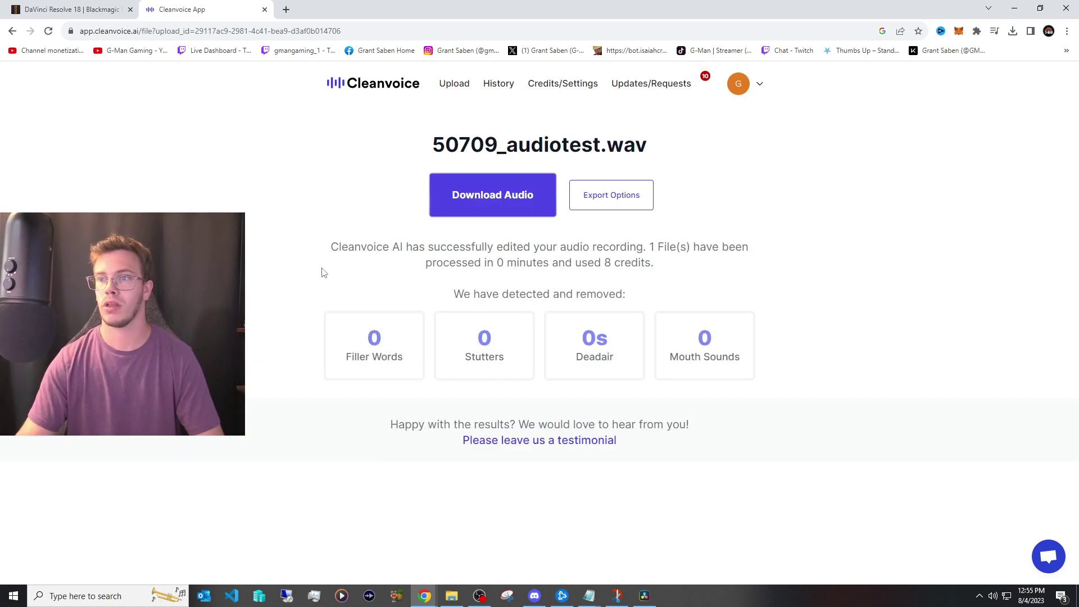
Download the processed audiotest audio from Cleanvoice and switch back to the project in DaVinci Resolve.
{"action": "left_click", "coordinate": [491, 194]}
{"action": "left_click", "coordinate": [490, 194]}
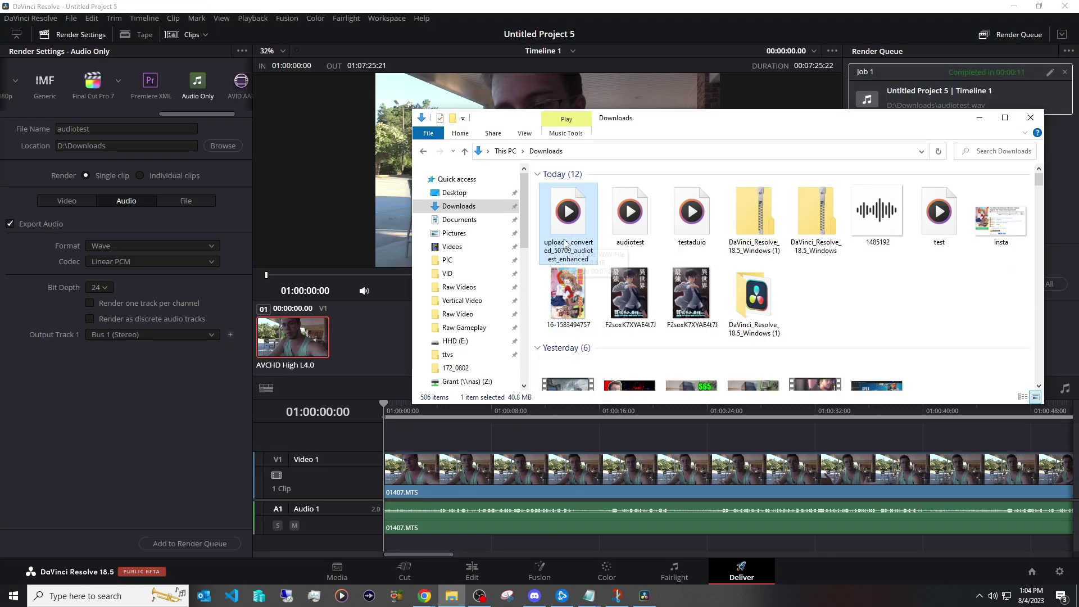
{"action": "left_click", "coordinate": [980, 118]}
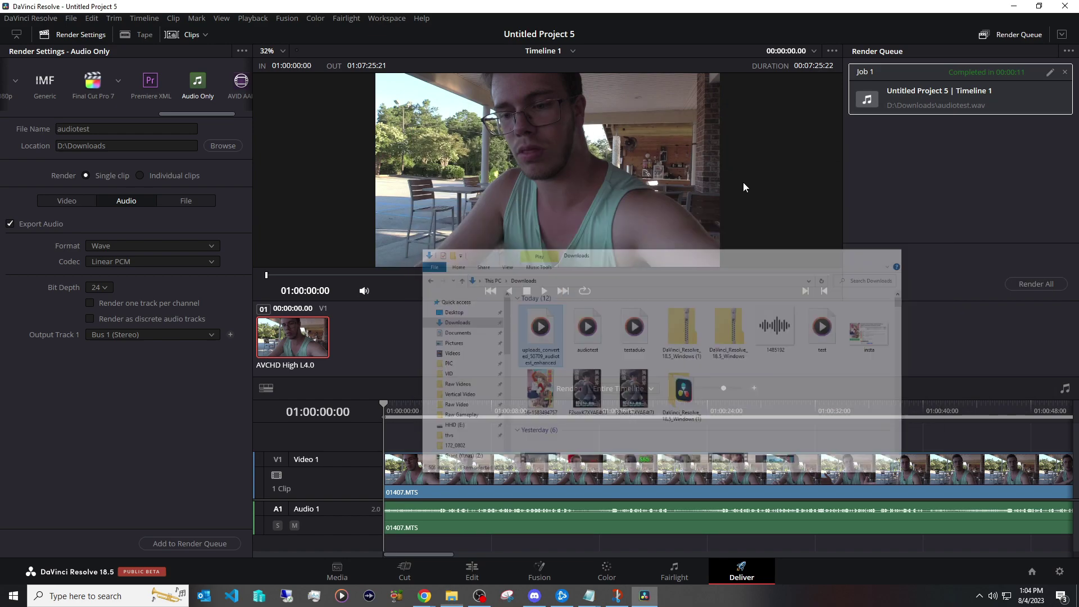
On the Edit page, unlink the 01407.MTS video and audio clips and cut the original audio from Audio 1.
{"action": "left_click", "coordinate": [473, 573]}
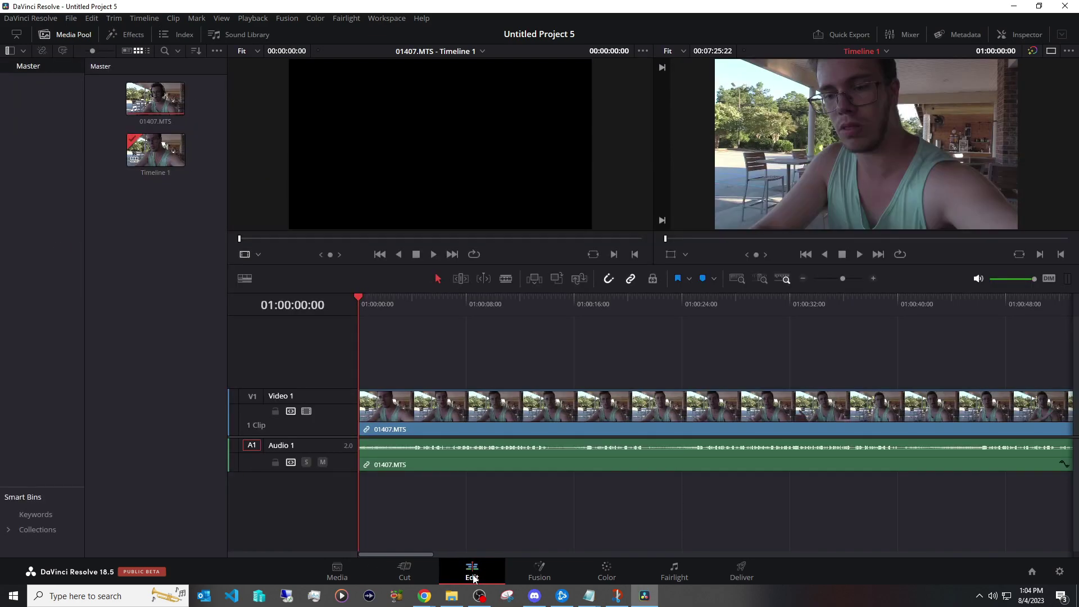
{"action": "right_click", "coordinate": [404, 463]}
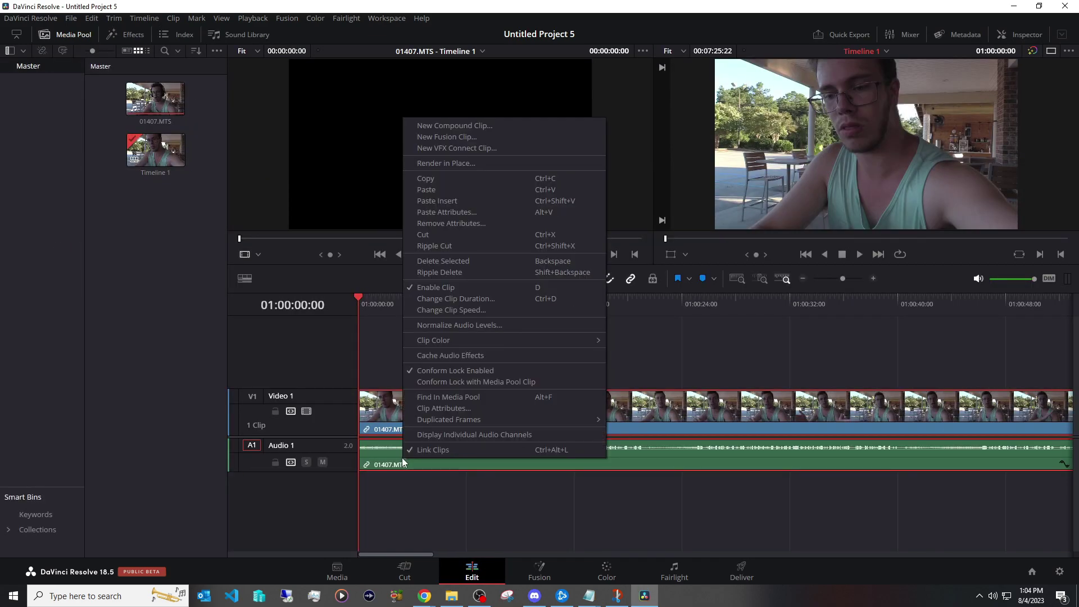
{"action": "left_click", "coordinate": [437, 451]}
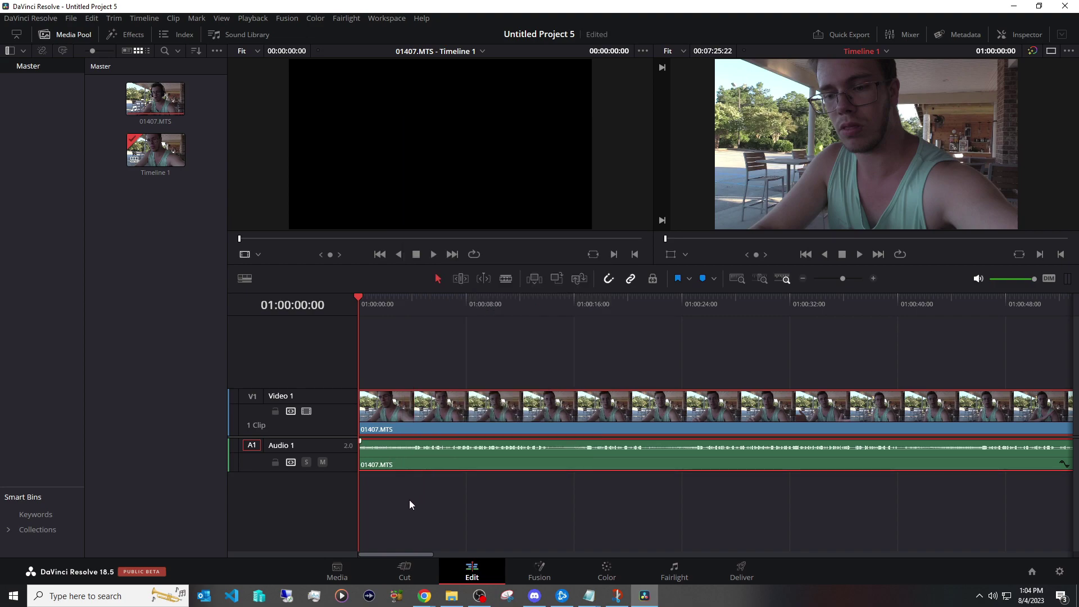
{"action": "left_click", "coordinate": [441, 466]}
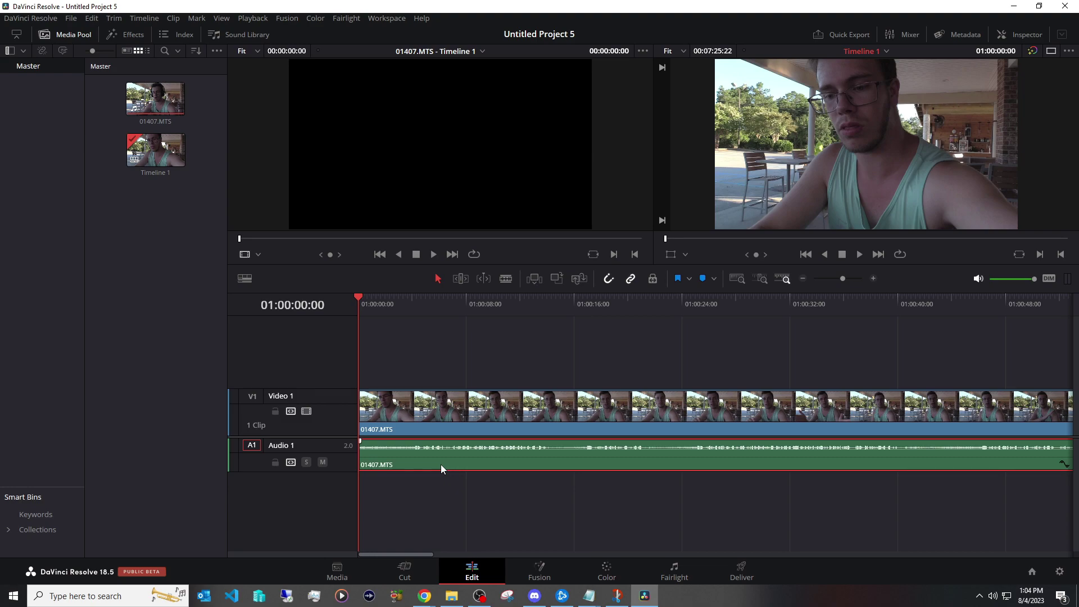
{"action": "right_click", "coordinate": [450, 459]}
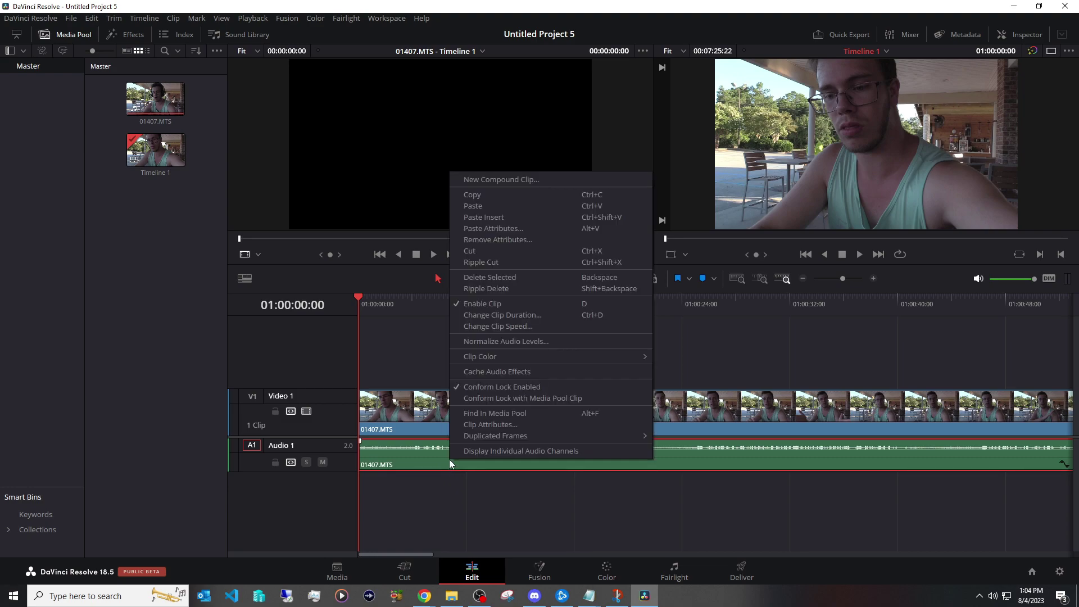
{"action": "left_click", "coordinate": [497, 253]}
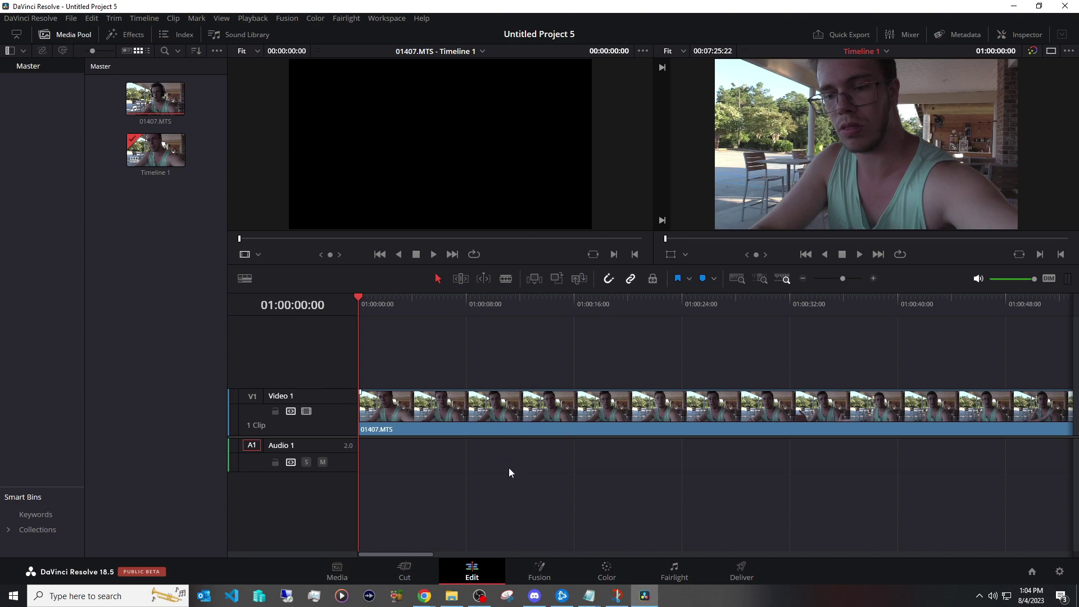
Place uploads_converted_50709_audiotest_enhanced from Downloads at the start of Audio 1 and lower the clip's volume.
{"action": "left_click", "coordinate": [452, 596]}
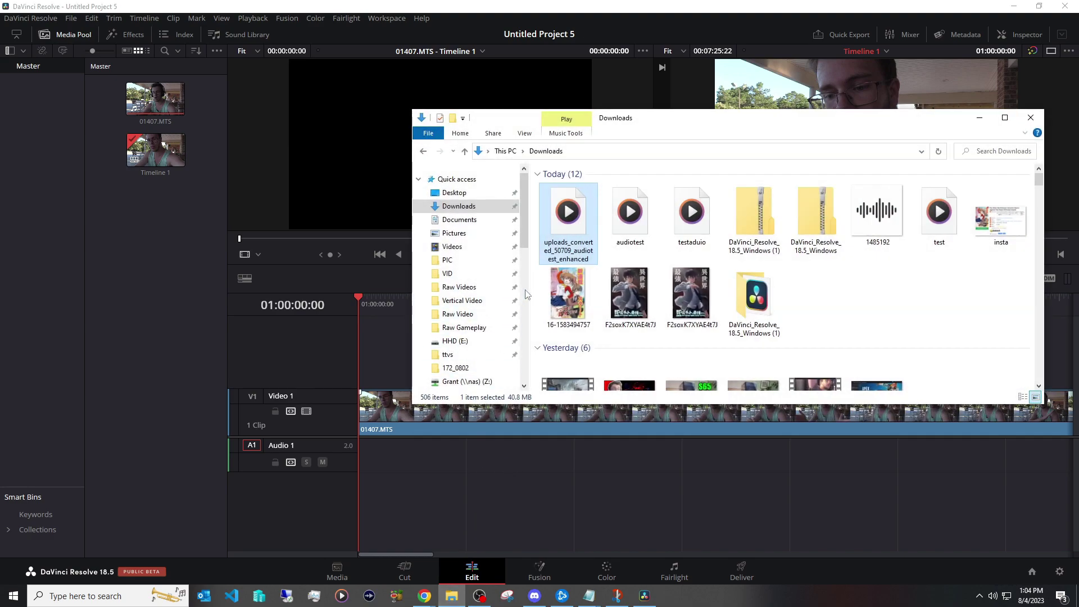
{"action": "left_click_drag", "start_coordinate": [569, 226], "coordinate": [359, 470]}
{"action": "left_click", "coordinate": [452, 596]}
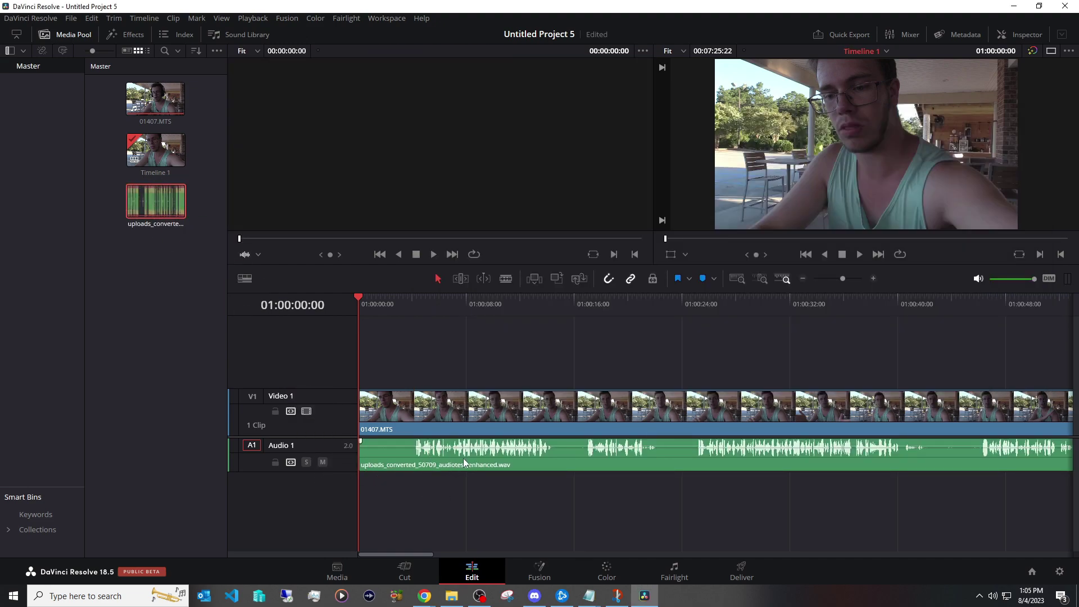
{"action": "left_click_drag", "start_coordinate": [469, 448], "coordinate": [469, 453]}
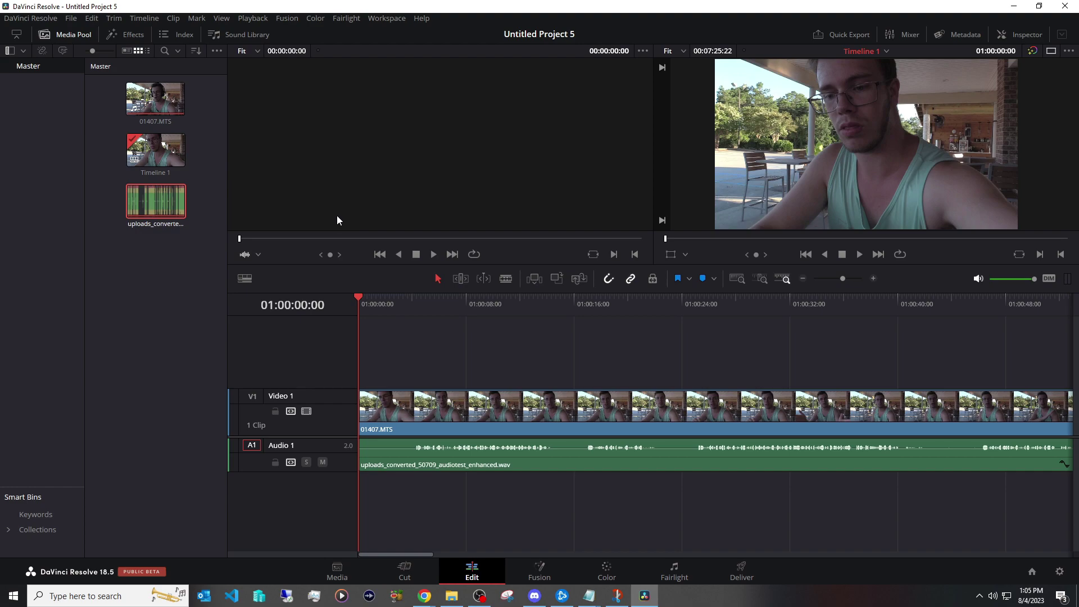
On the Deliver page, choose the H.264 Master render preset and show its video settings.
{"action": "left_click", "coordinate": [741, 572]}
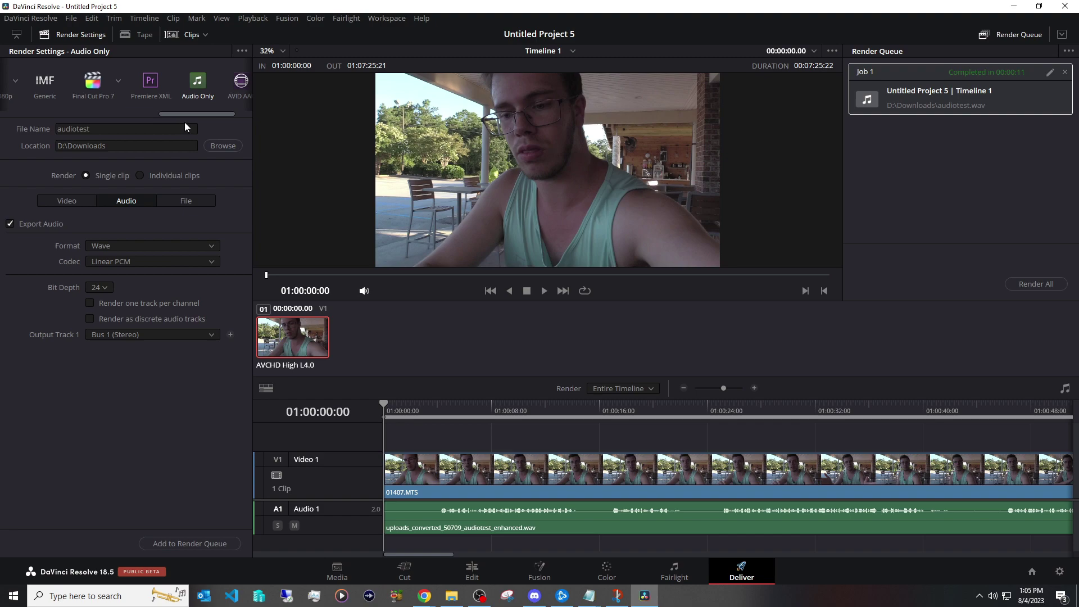
{"action": "left_click_drag", "start_coordinate": [194, 111], "coordinate": [9, 109]}
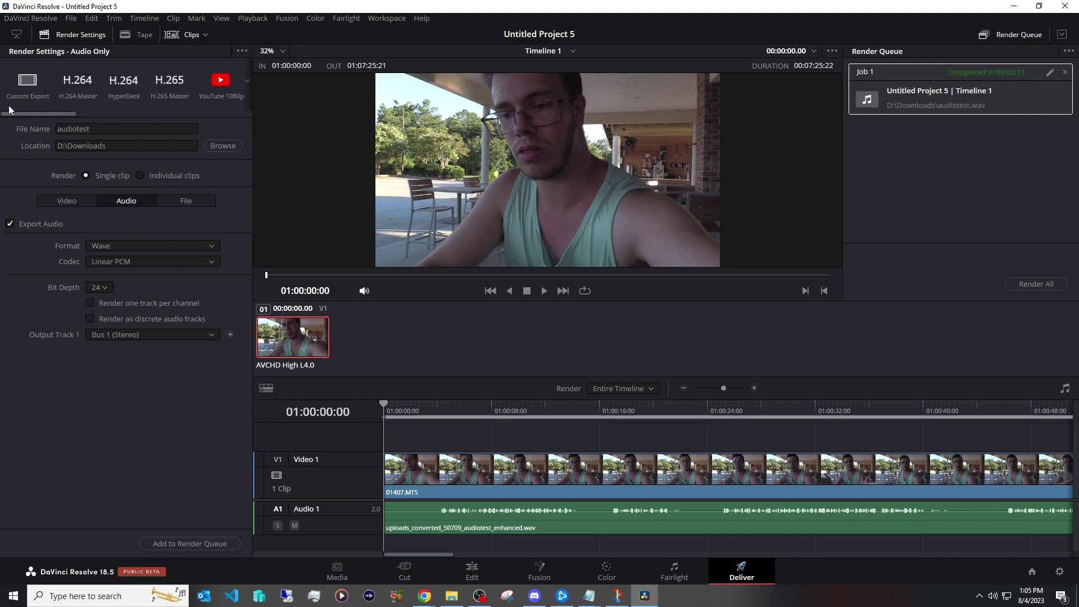
{"action": "left_click", "coordinate": [74, 95]}
{"action": "left_click", "coordinate": [67, 200]}
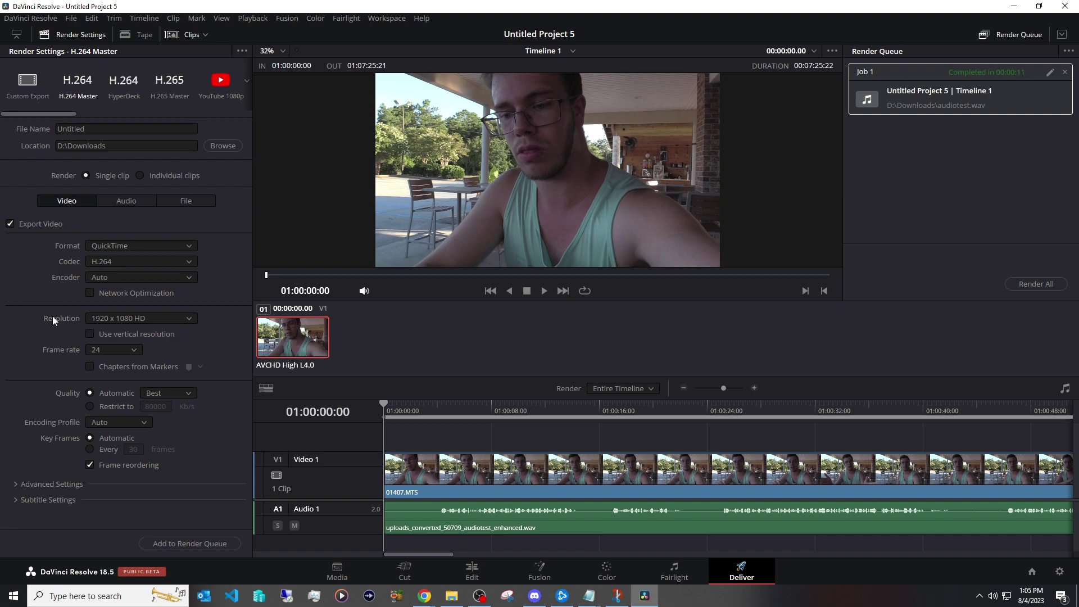
Name the output file video in the Downloads folder and add the job to the render queue.
{"action": "left_click", "coordinate": [222, 146]}
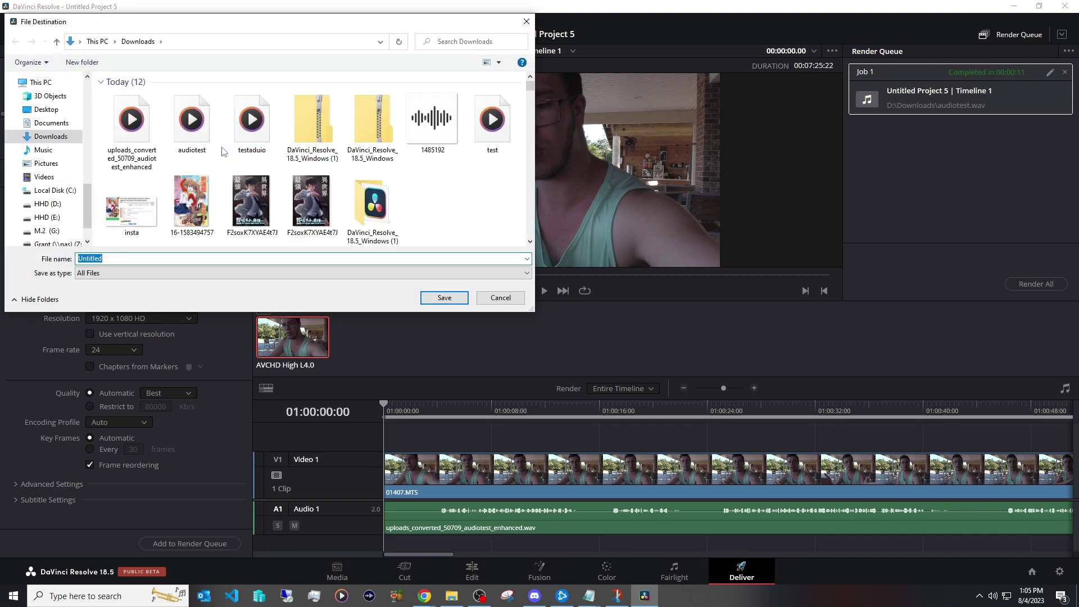
{"action": "type", "text": "video"}
{"action": "key", "text": "Return"}
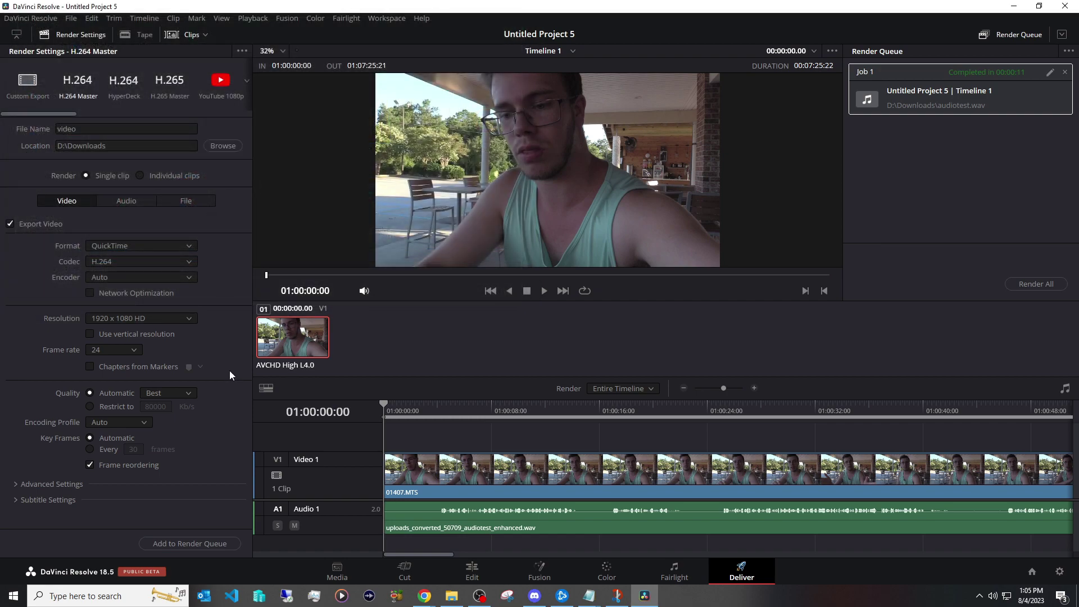
{"action": "left_click", "coordinate": [180, 544]}
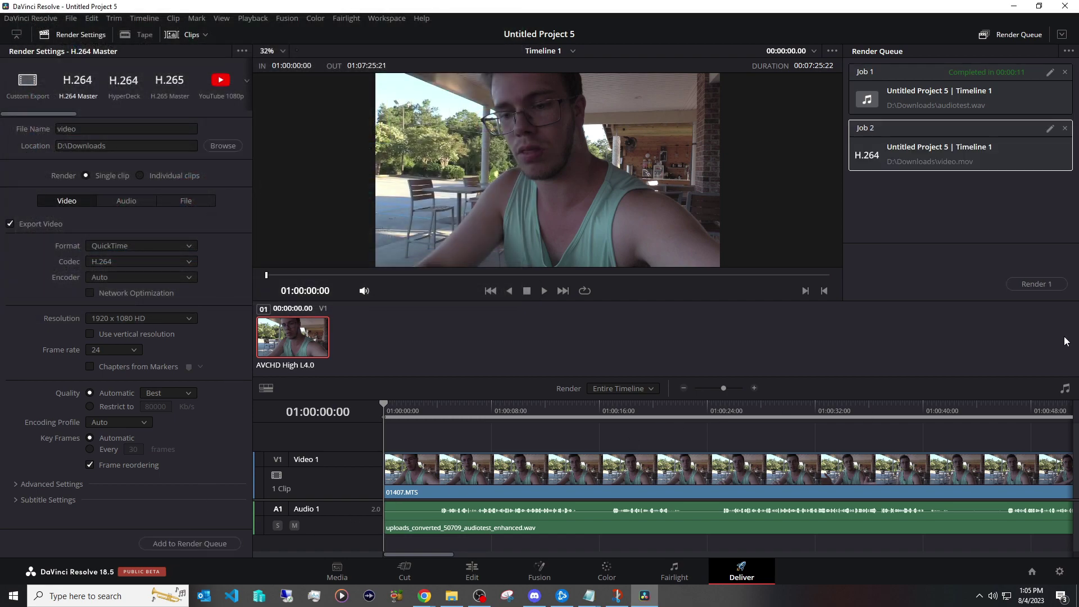